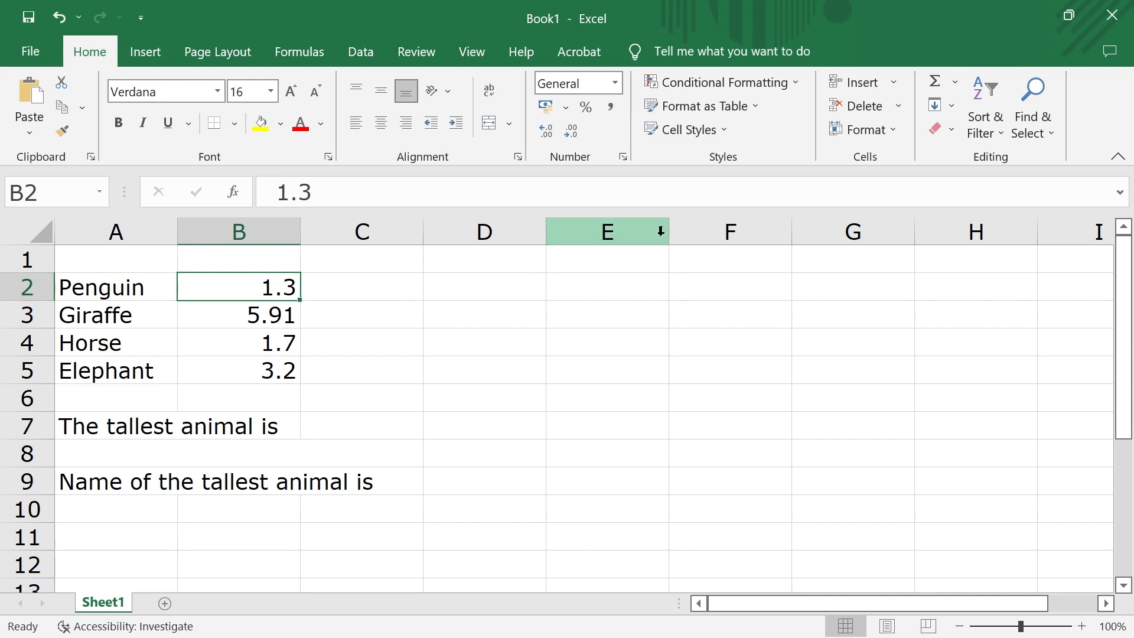
Apply the custom number format 0.00 "m" to the penguin's height in B2
left_click(623, 157)
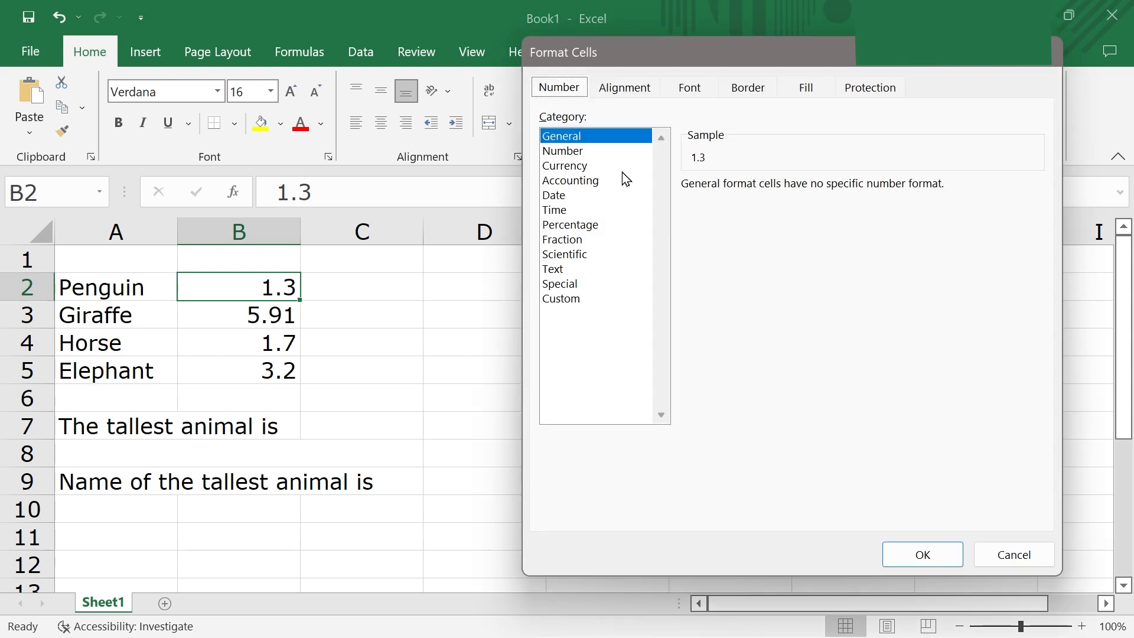
left_click(564, 300)
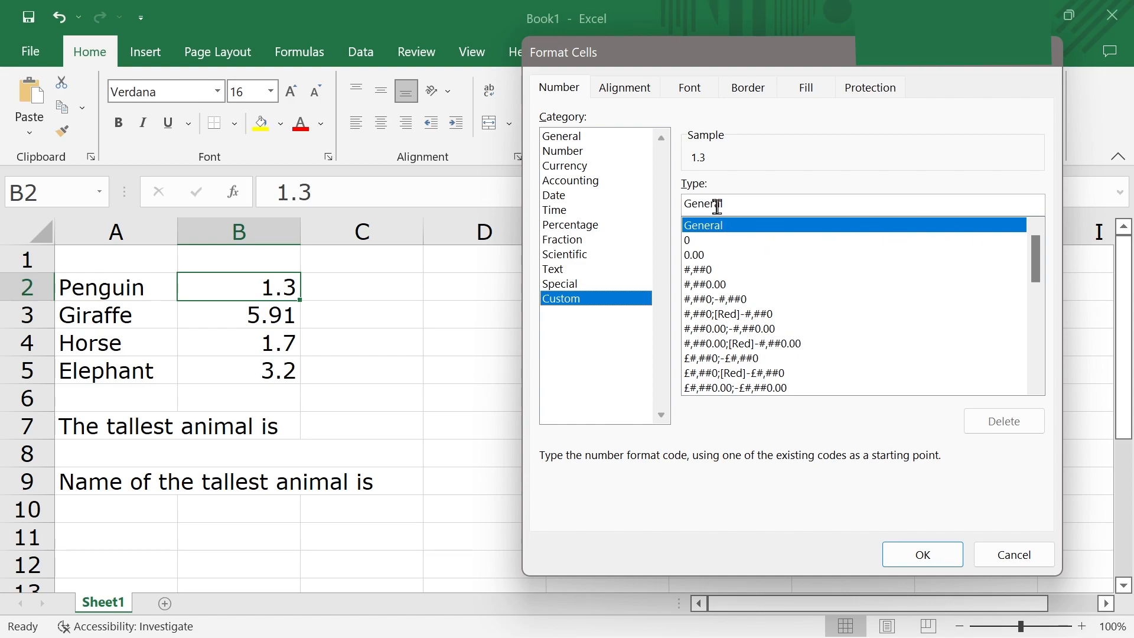
left_click(700, 257)
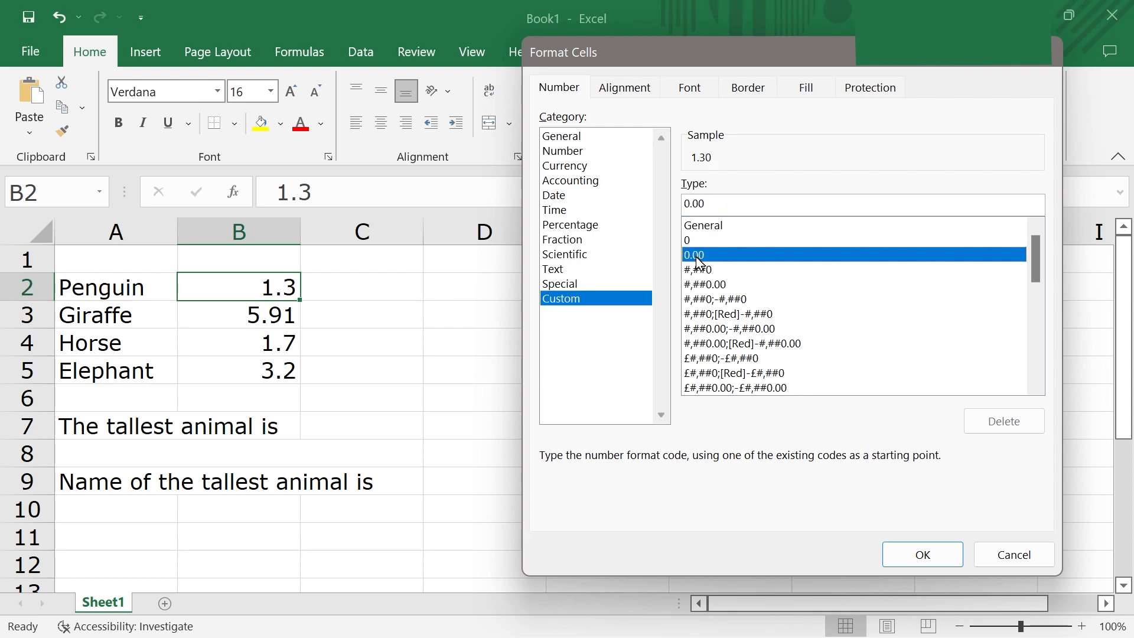
left_click(730, 204)
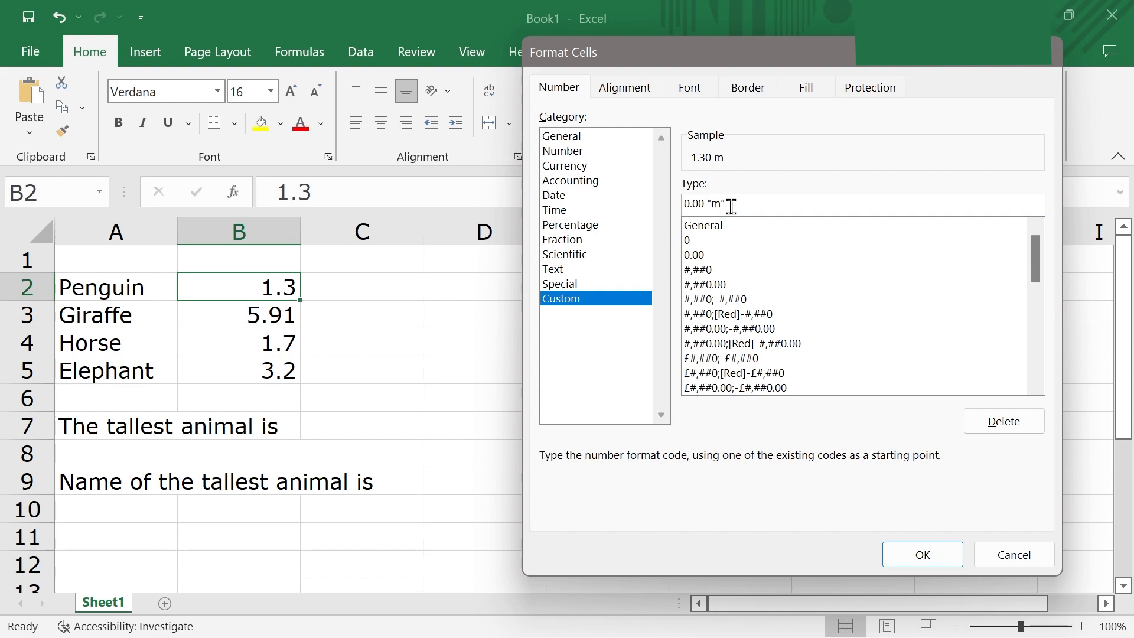
left_click(922, 554)
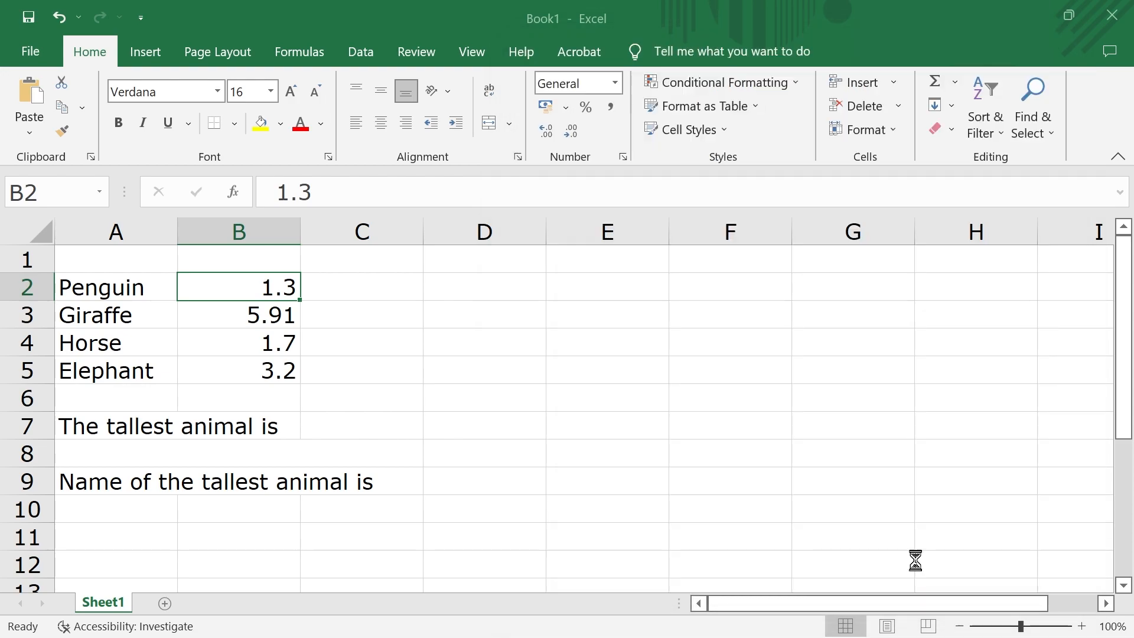
Apply the existing custom number format 0.00 "m" to the remaining animal heights in B3:B5
left_click(317, 317)
left_click_drag(225, 315, 228, 361)
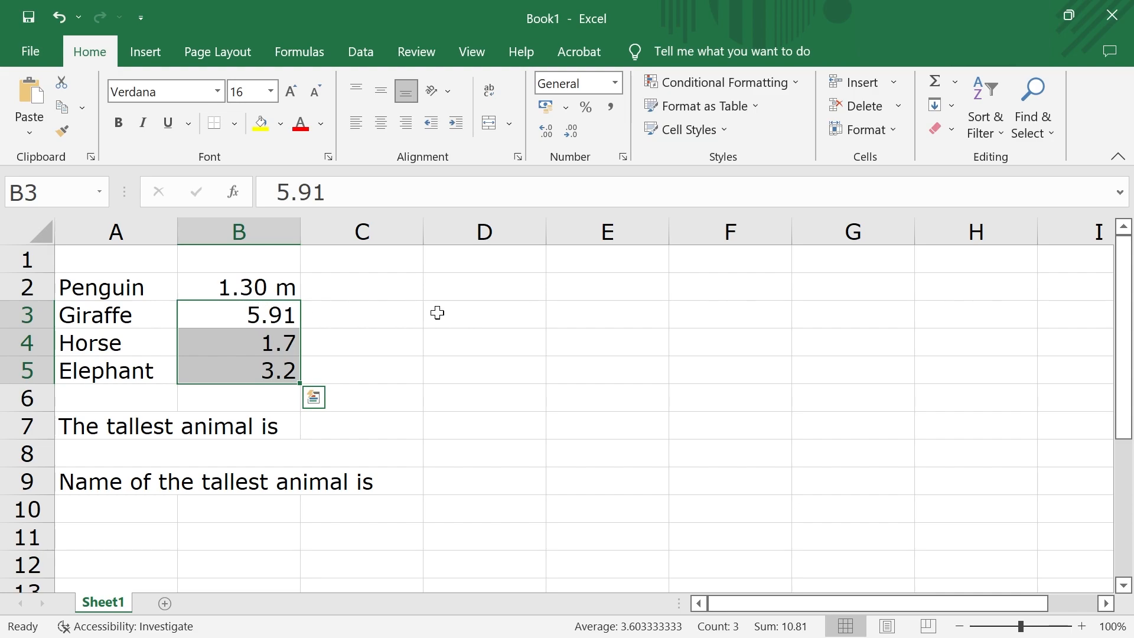
left_click(623, 157)
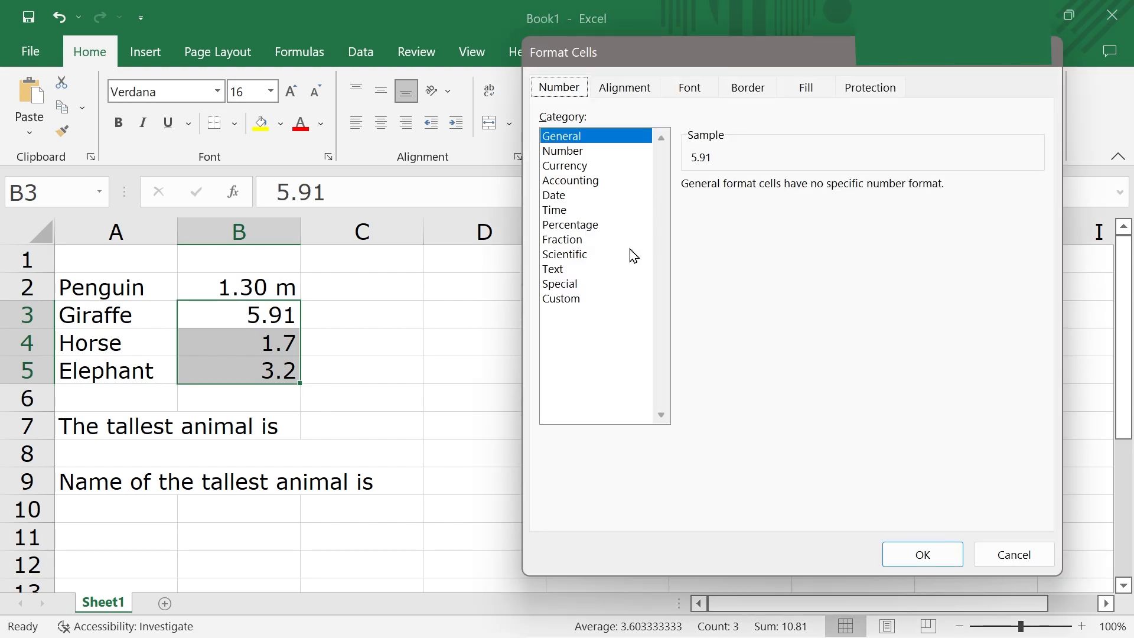
left_click(585, 300)
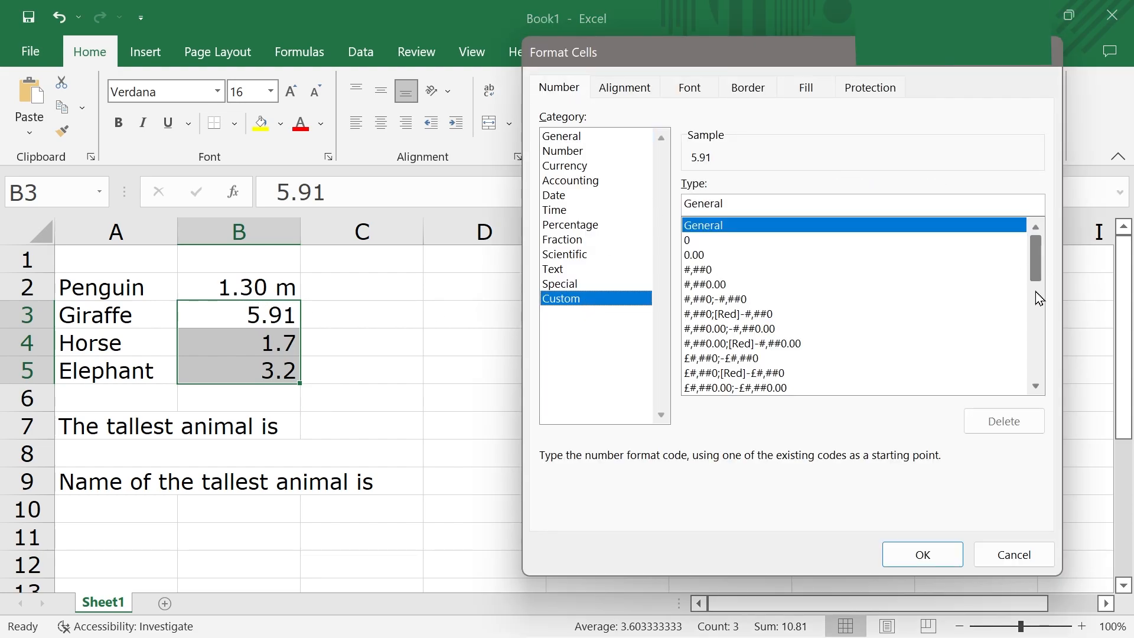
left_click_drag(1038, 272, 1038, 419)
left_click(745, 389)
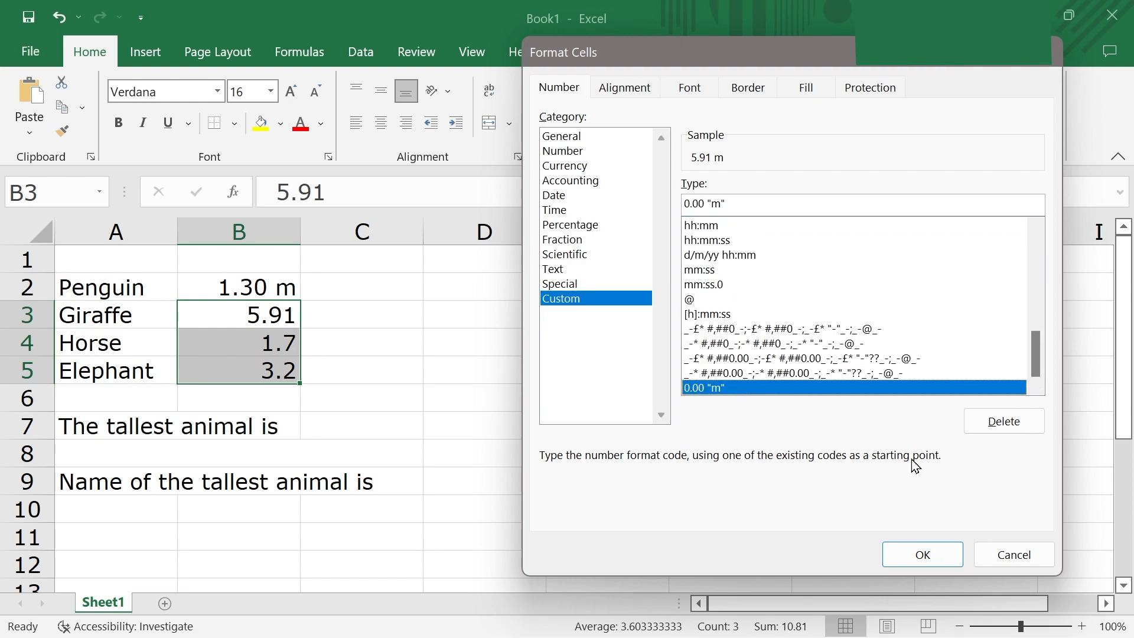
left_click(922, 554)
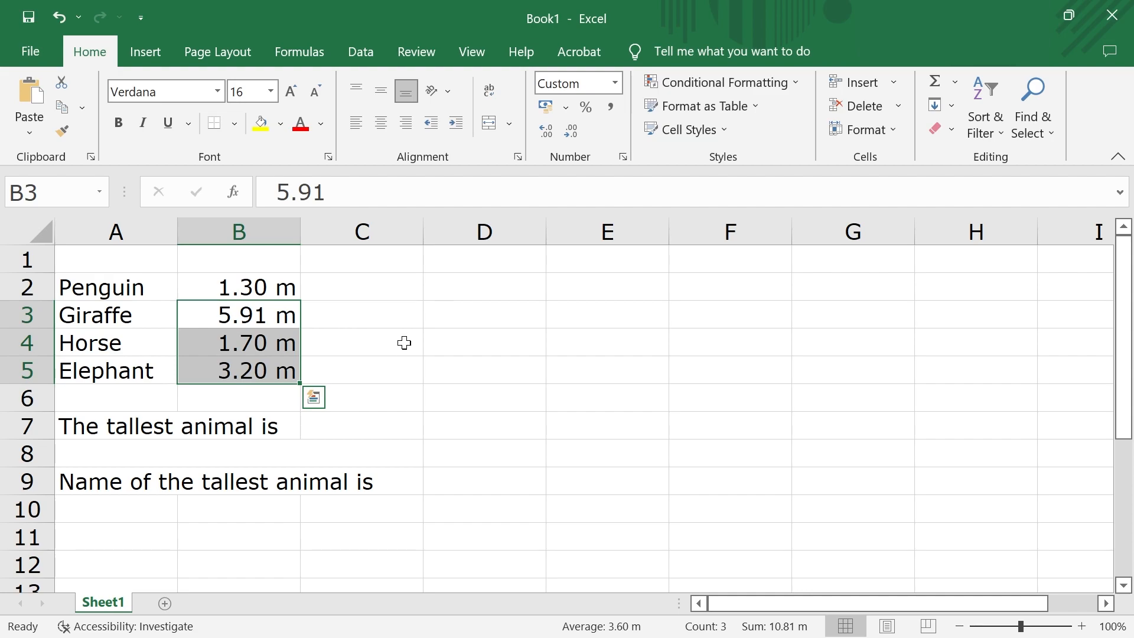
Convert the penguin's height to centimetres in C2 with =B2*100&" cm" and fill the formula down to C5
left_click(364, 282)
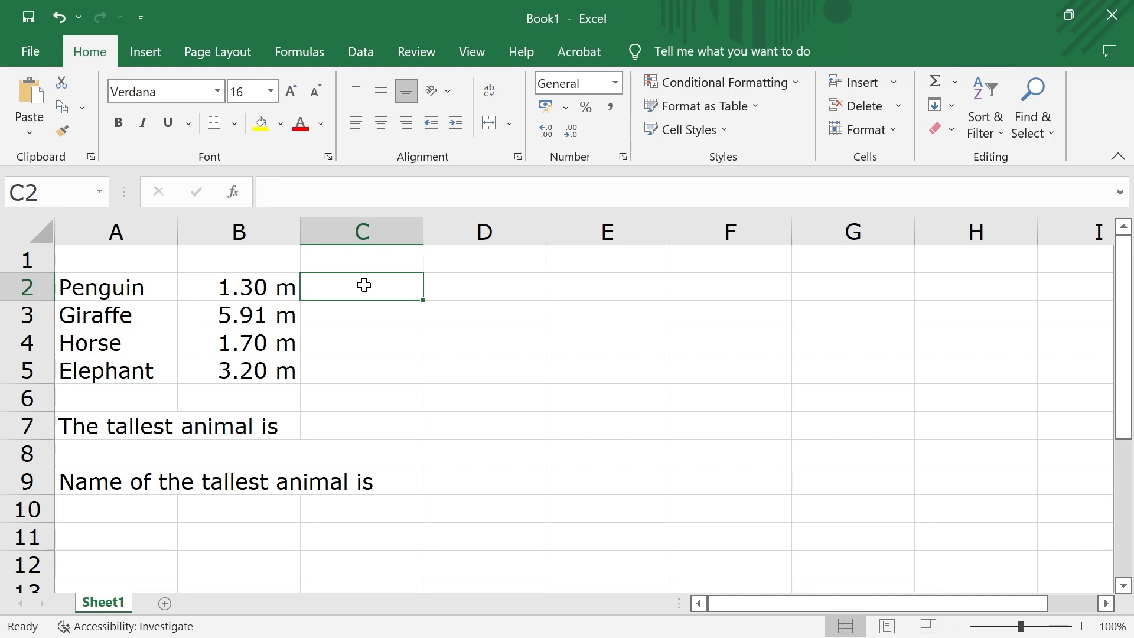
left_click(307, 197)
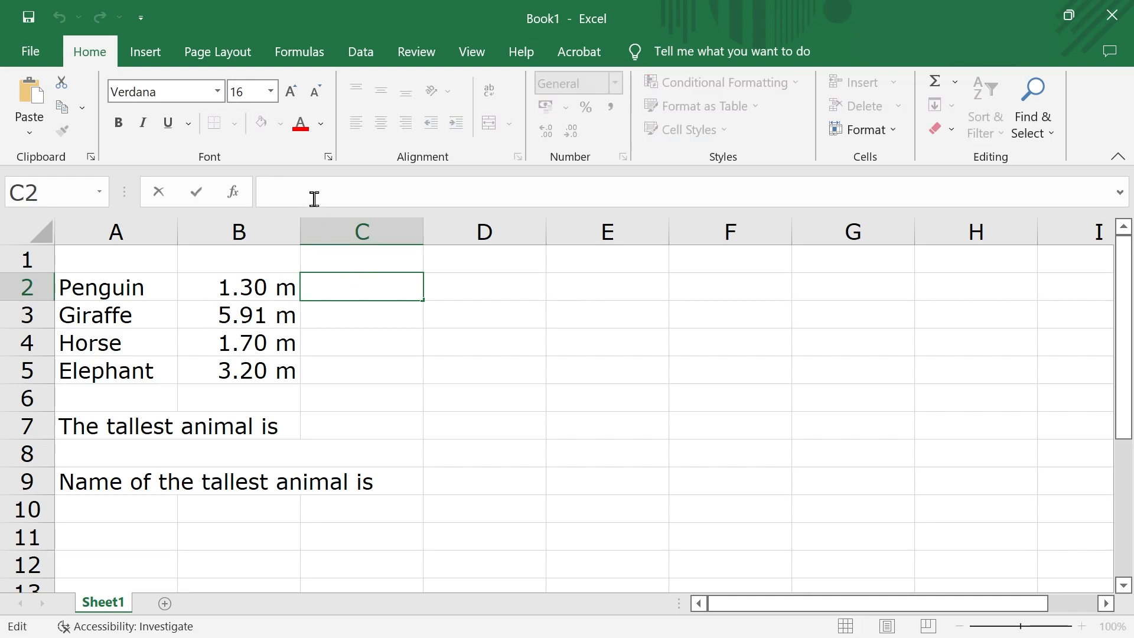
type("=")
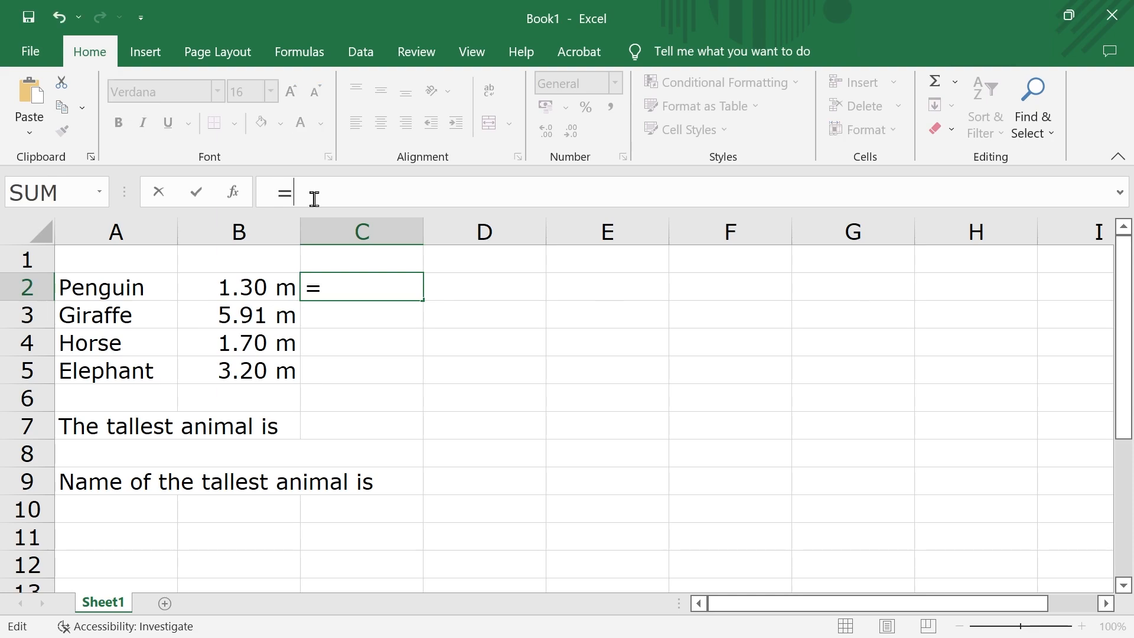
type("B2")
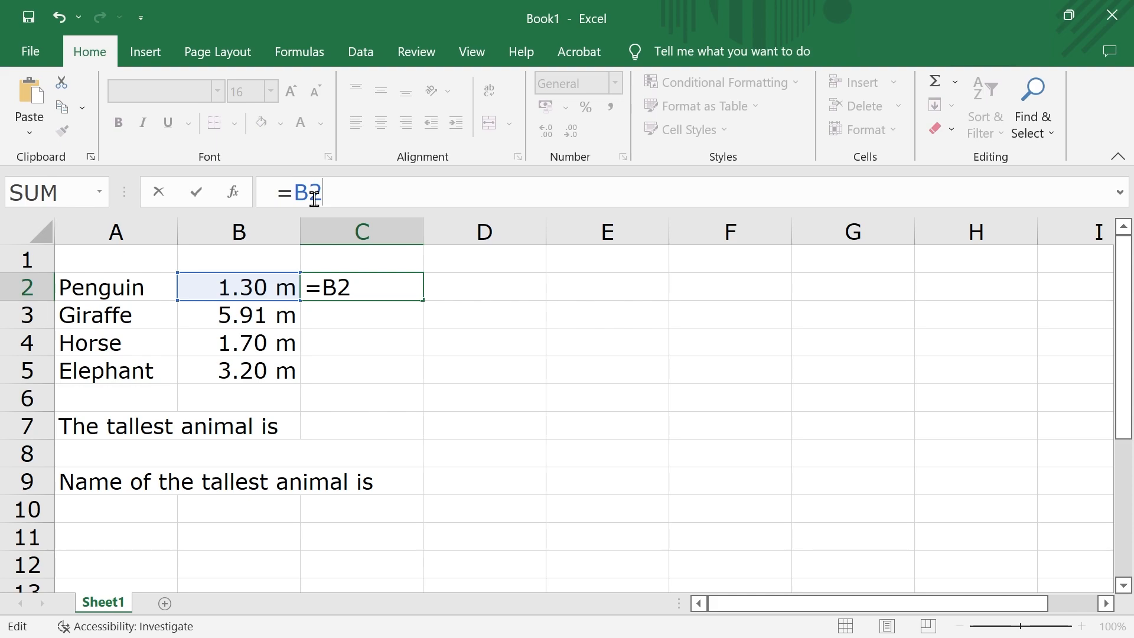
type("*100")
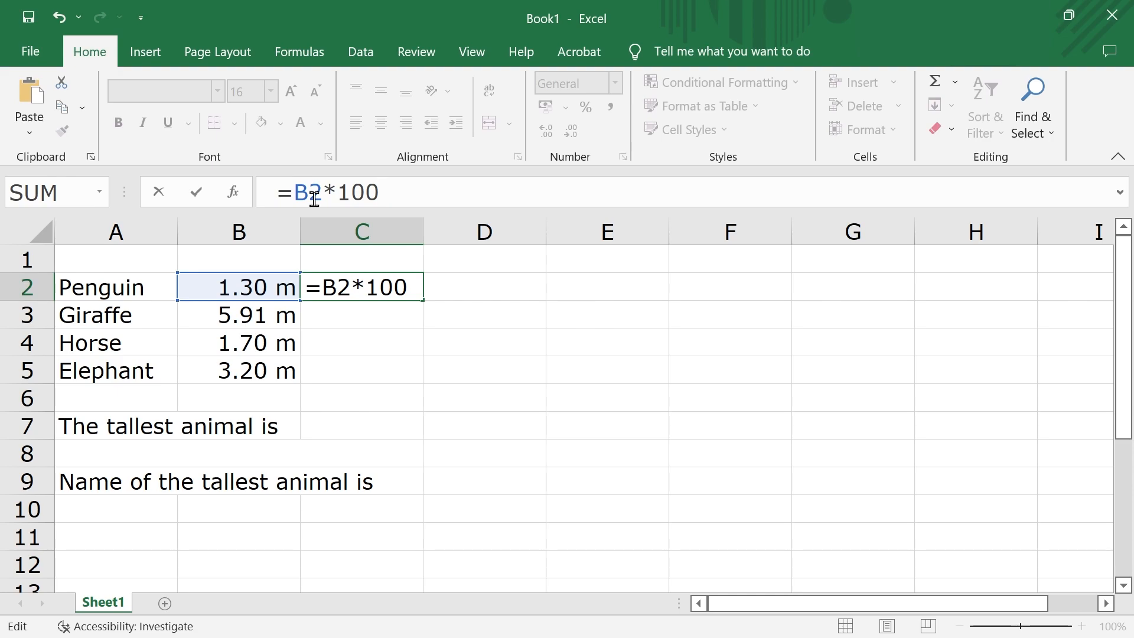
type("&")
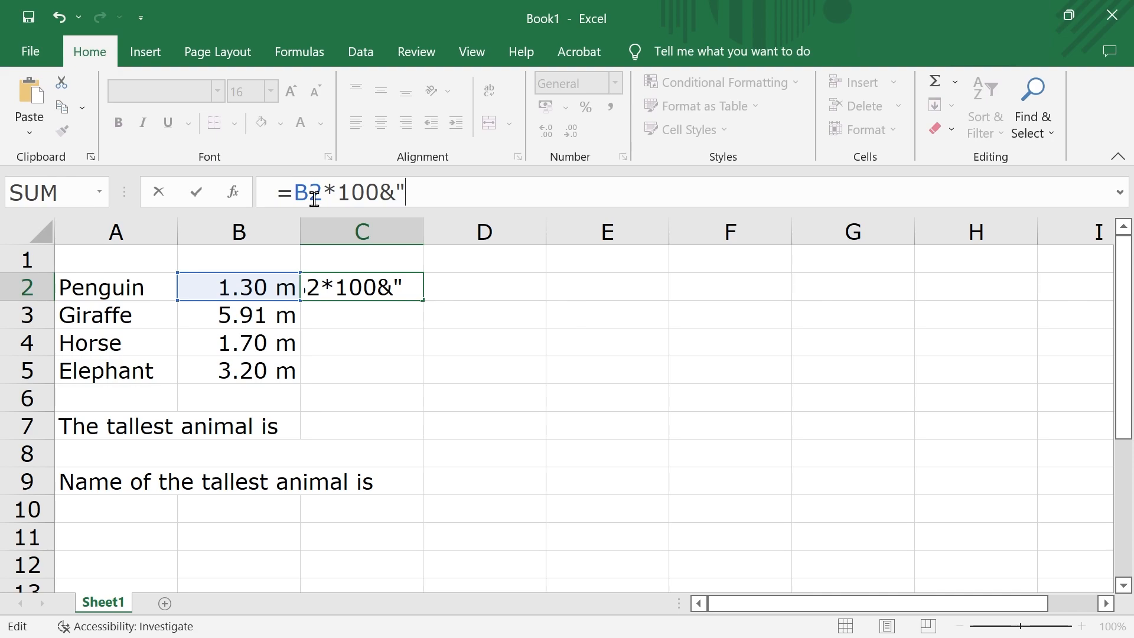
type("\" cm")
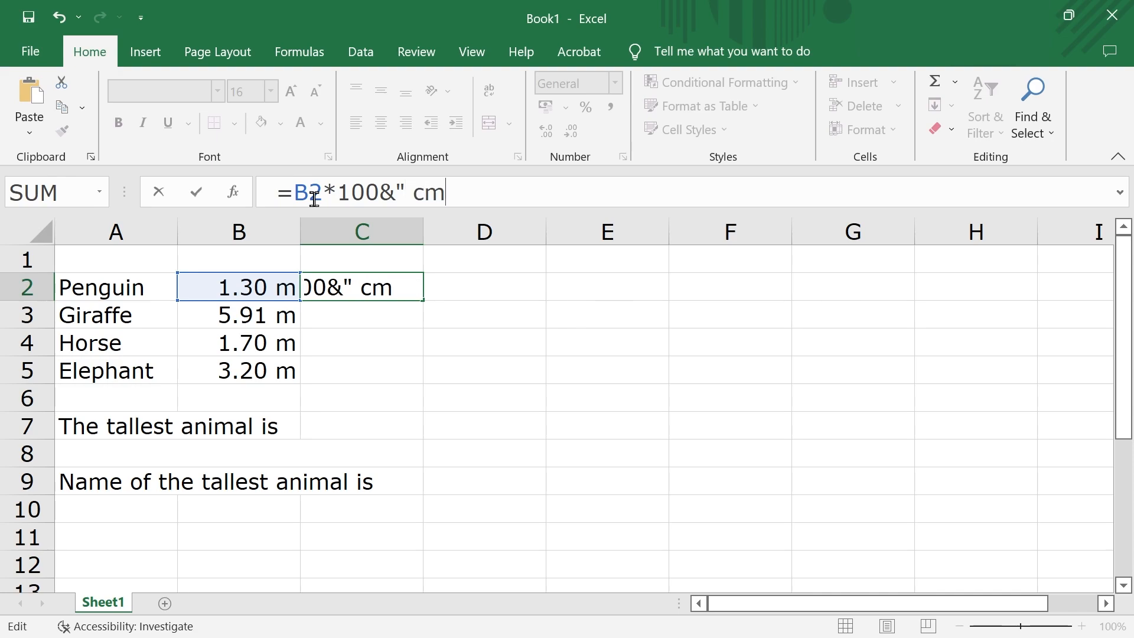
type("\"")
key("Return")
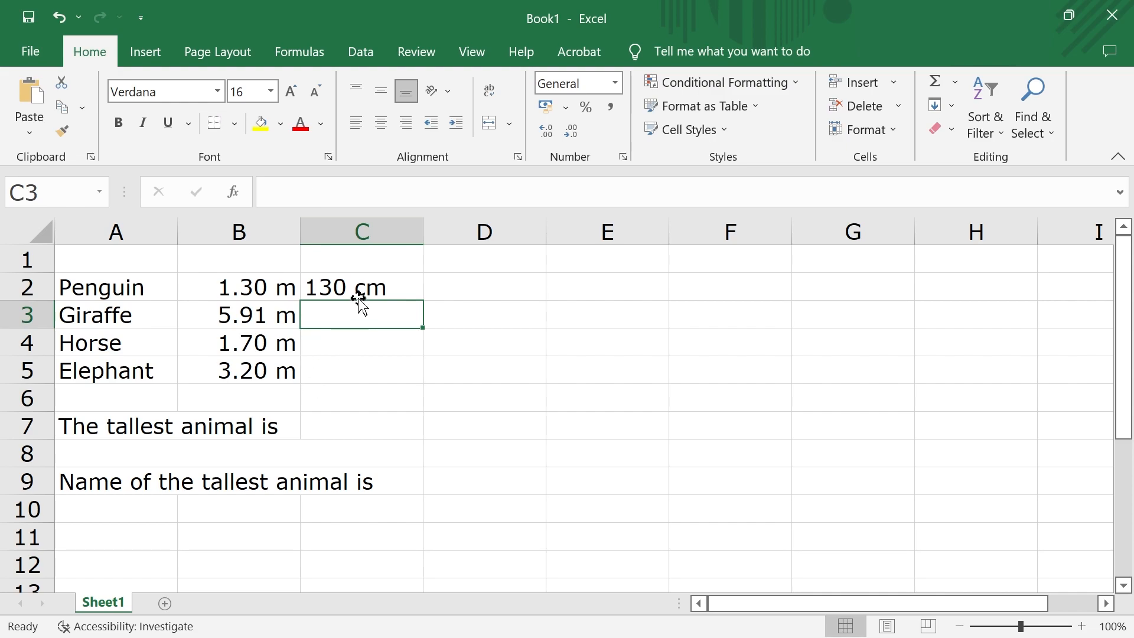
left_click(379, 296)
left_click_drag(425, 299, 421, 380)
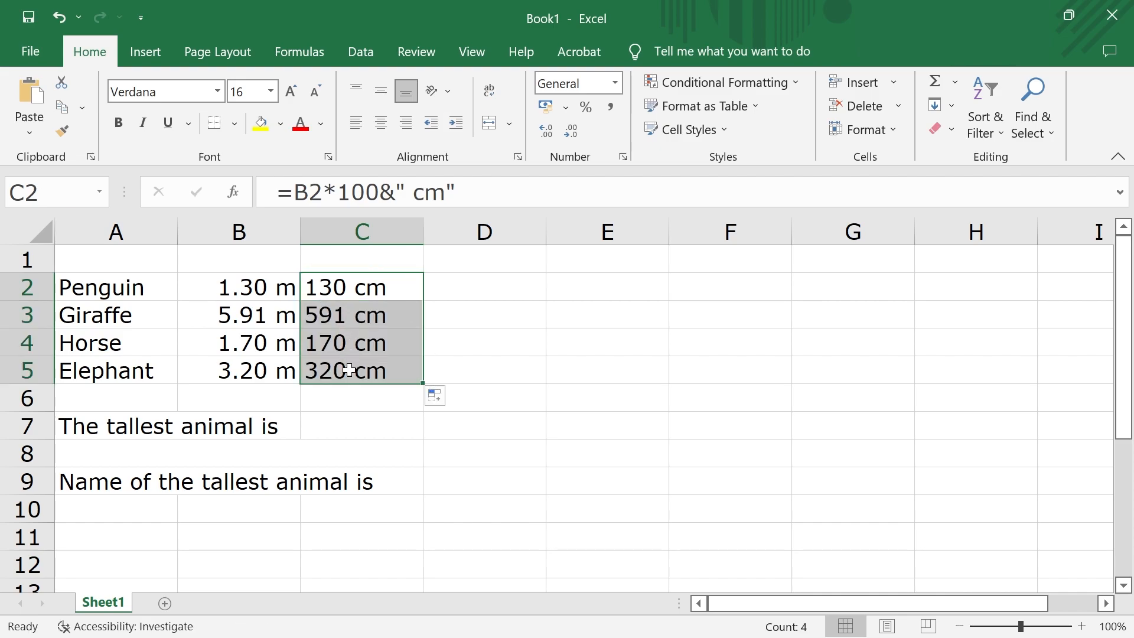
left_click(168, 430)
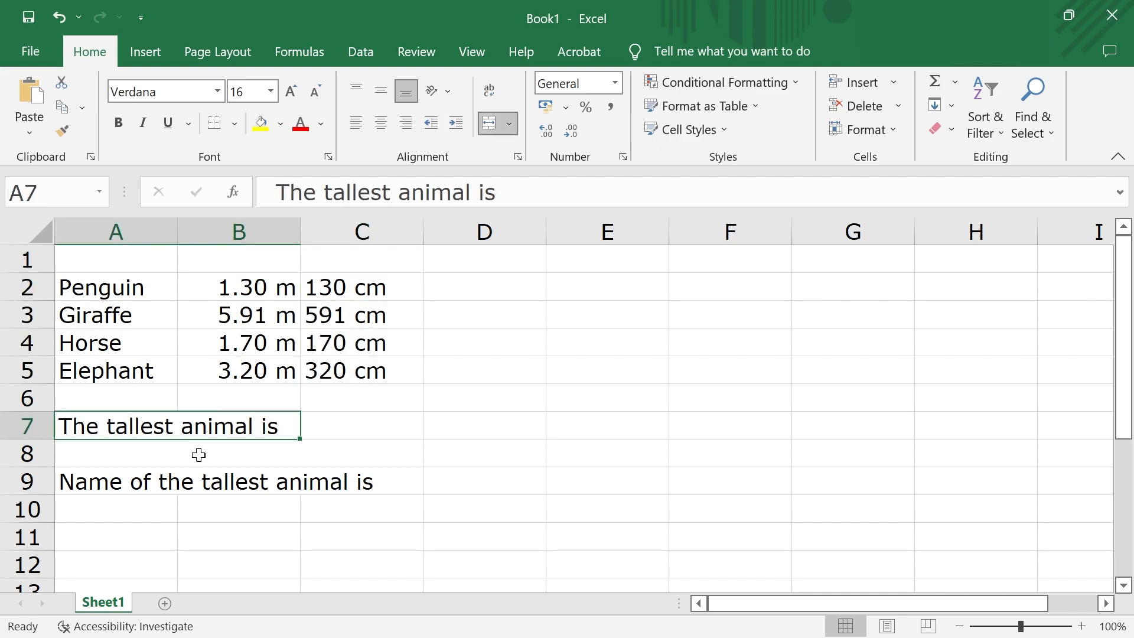
left_click(147, 395)
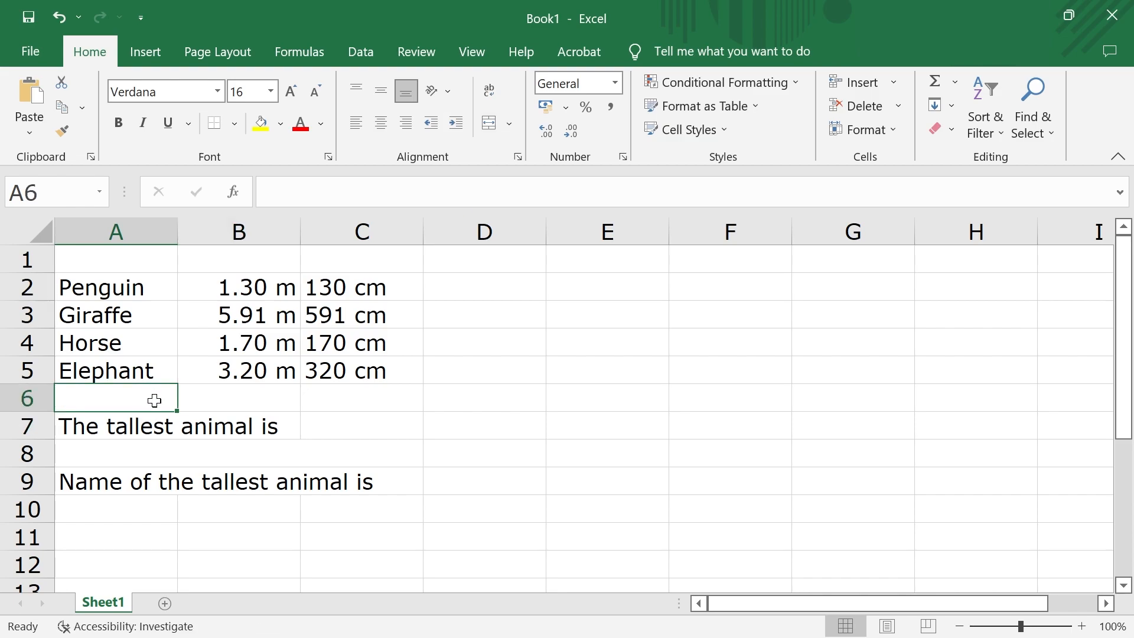
left_click(146, 430)
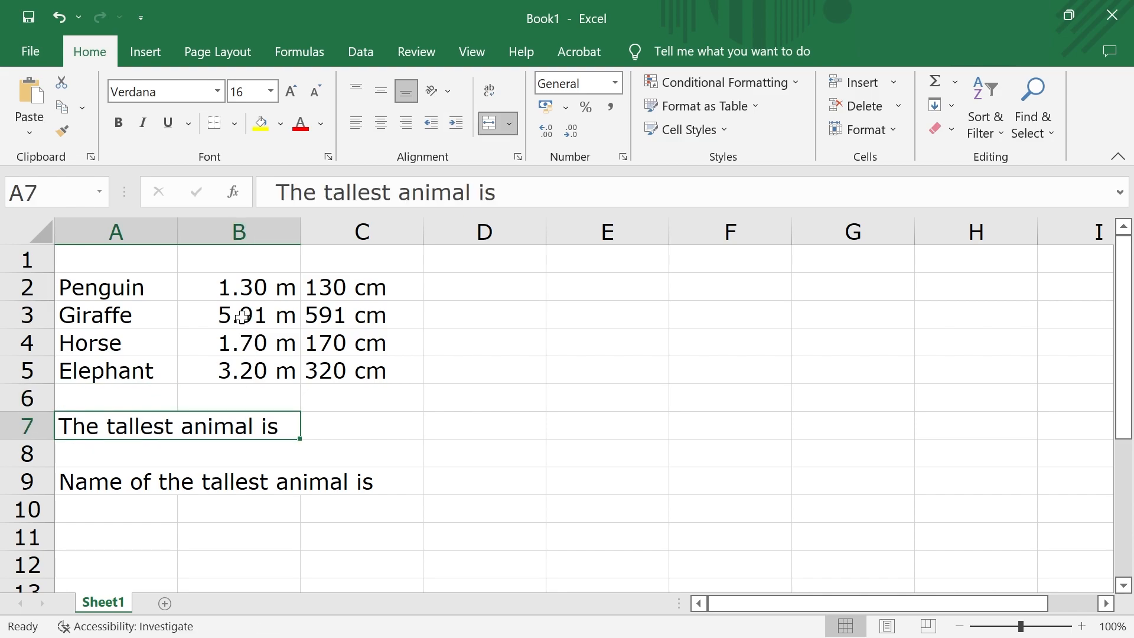
Calculate the greatest height in C7 with the formula =MAX(B2:B5)
left_click(352, 428)
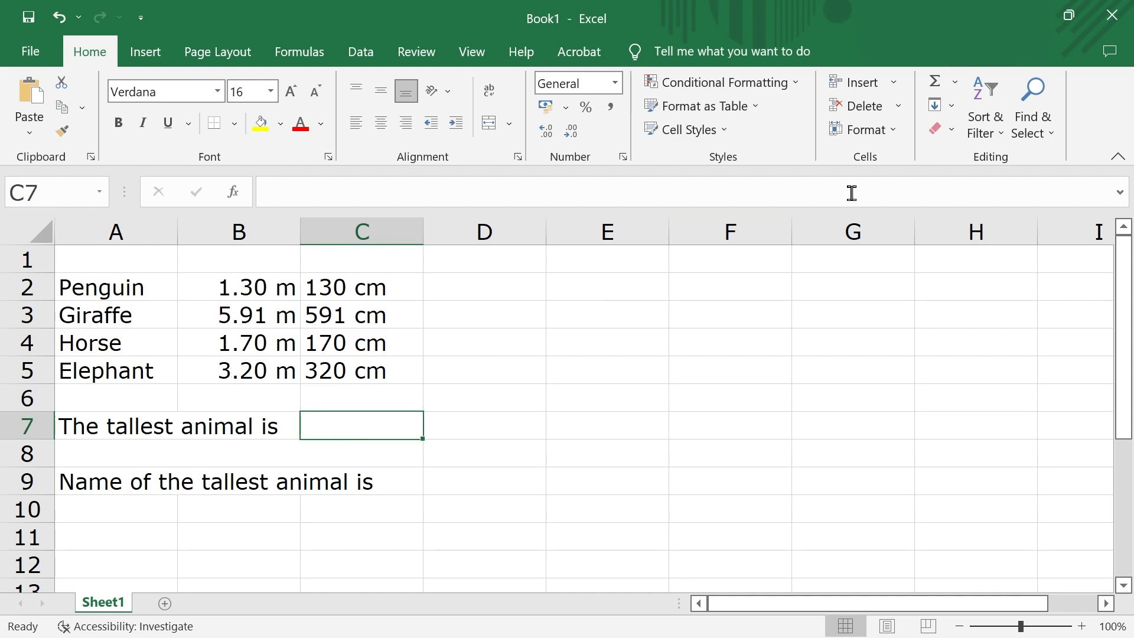
left_click(955, 82)
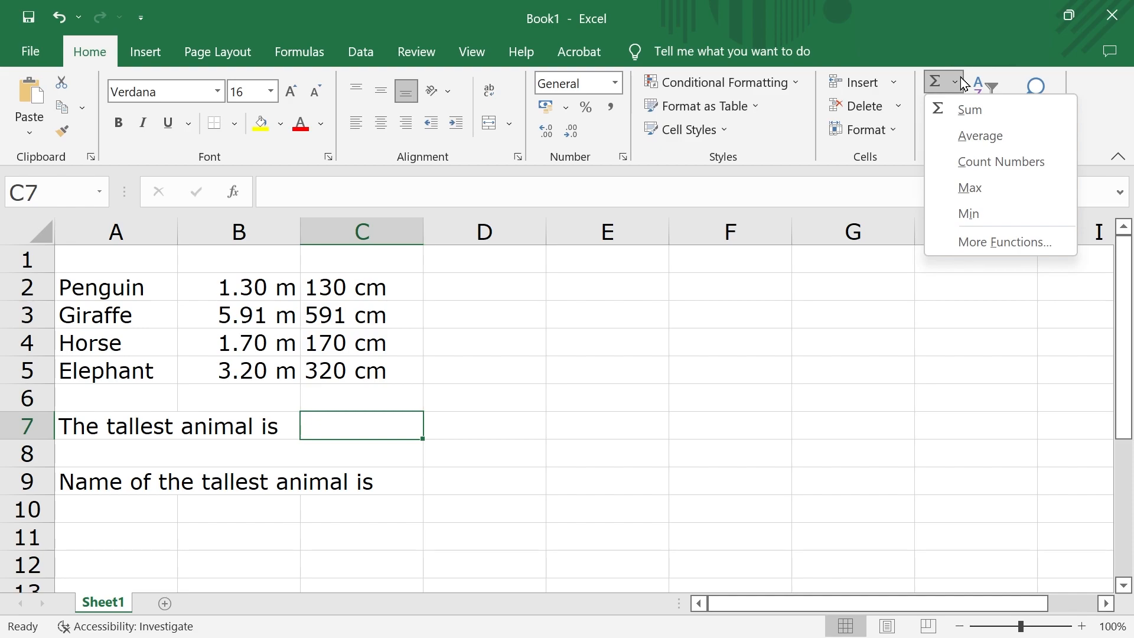
left_click(963, 191)
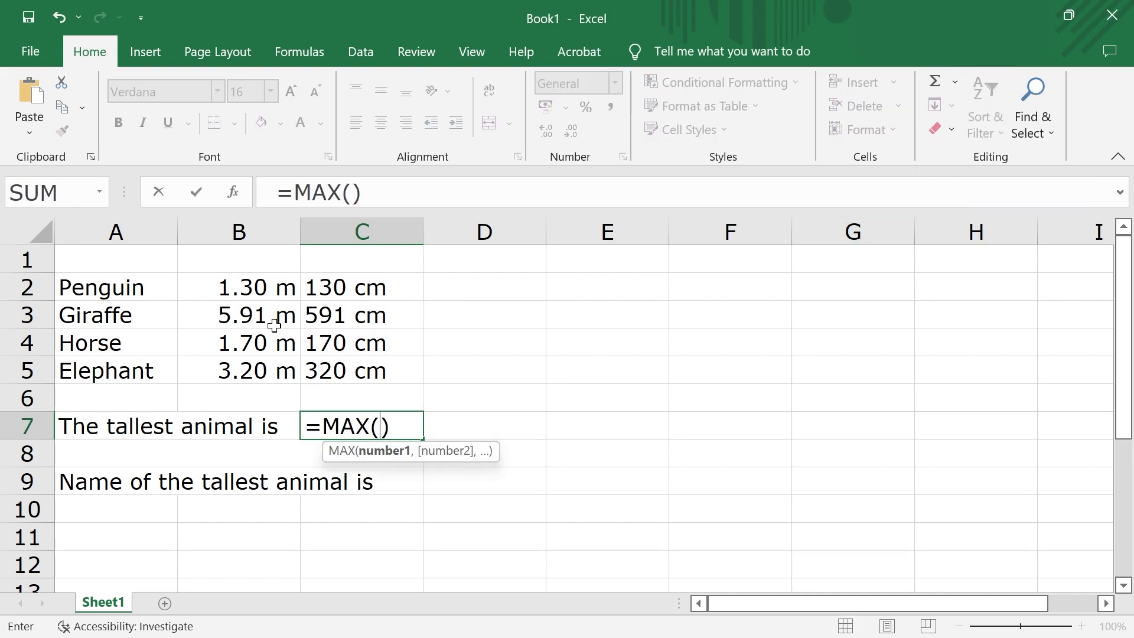
left_click_drag(240, 295, 241, 369)
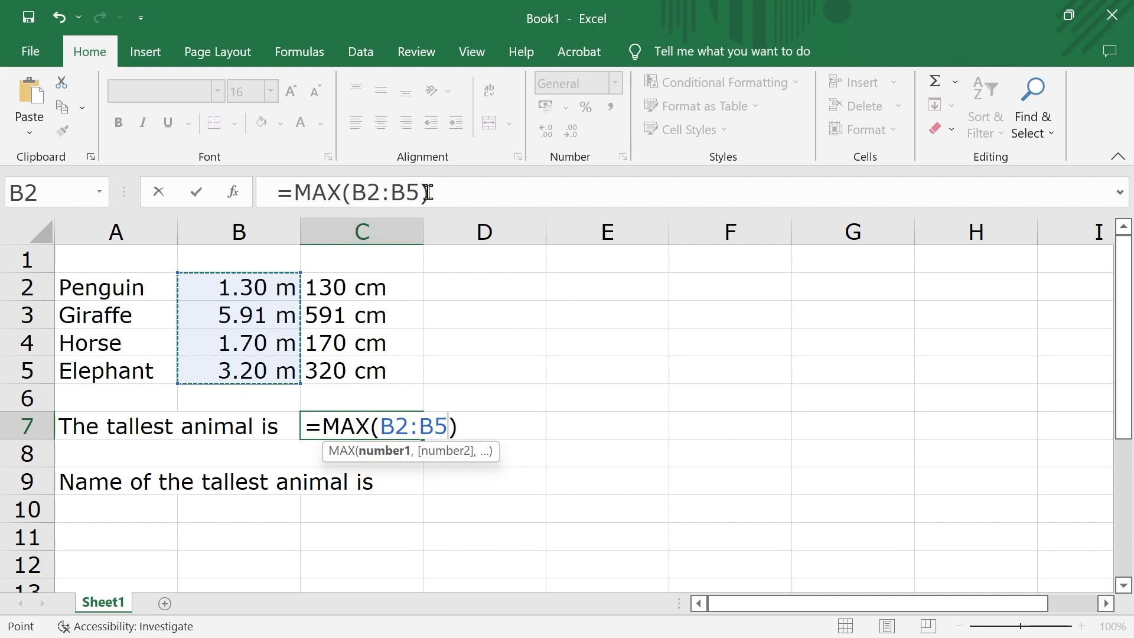
left_click(459, 196)
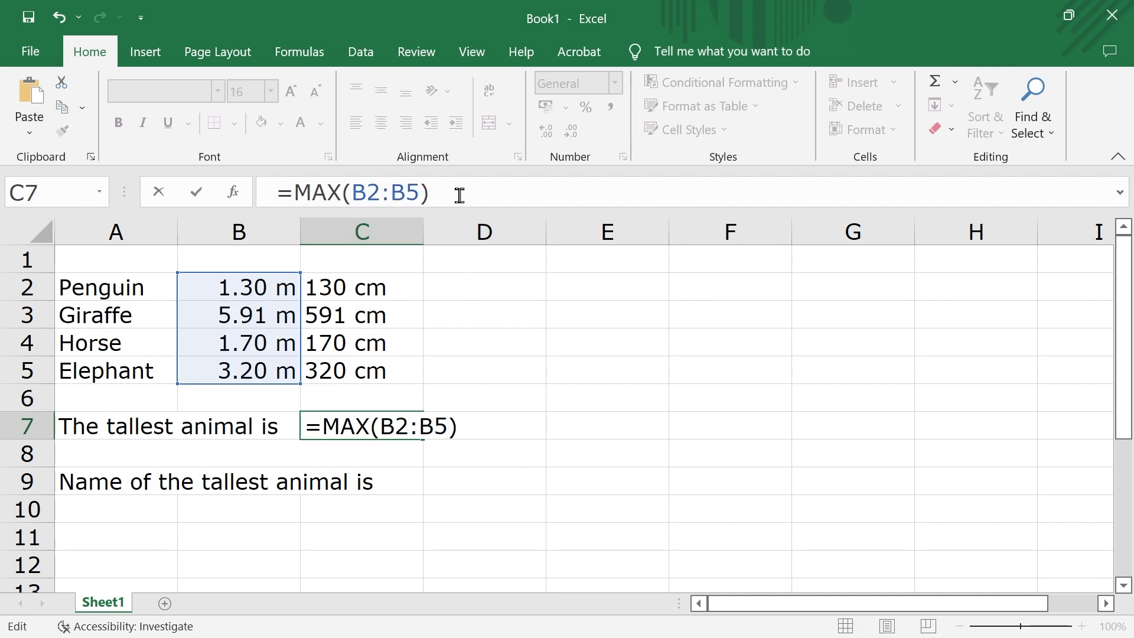
key("Return")
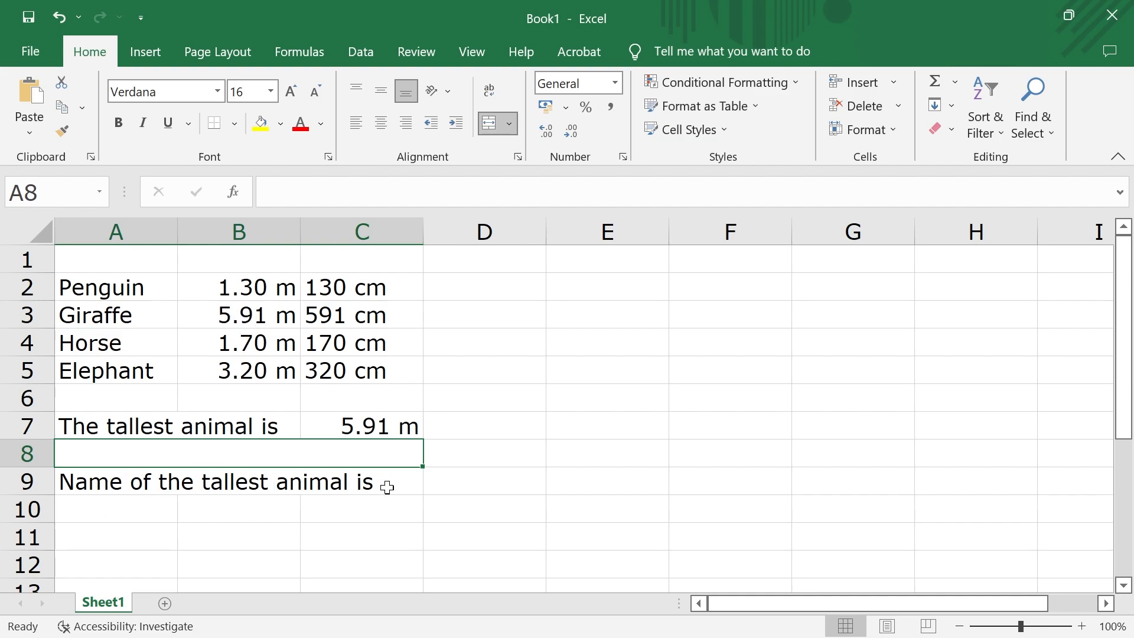
Find the position of the 5.91 height within the list by entering =MATCH(5.91,B2:B5,0) in the merged cell A8
double_click(114, 453)
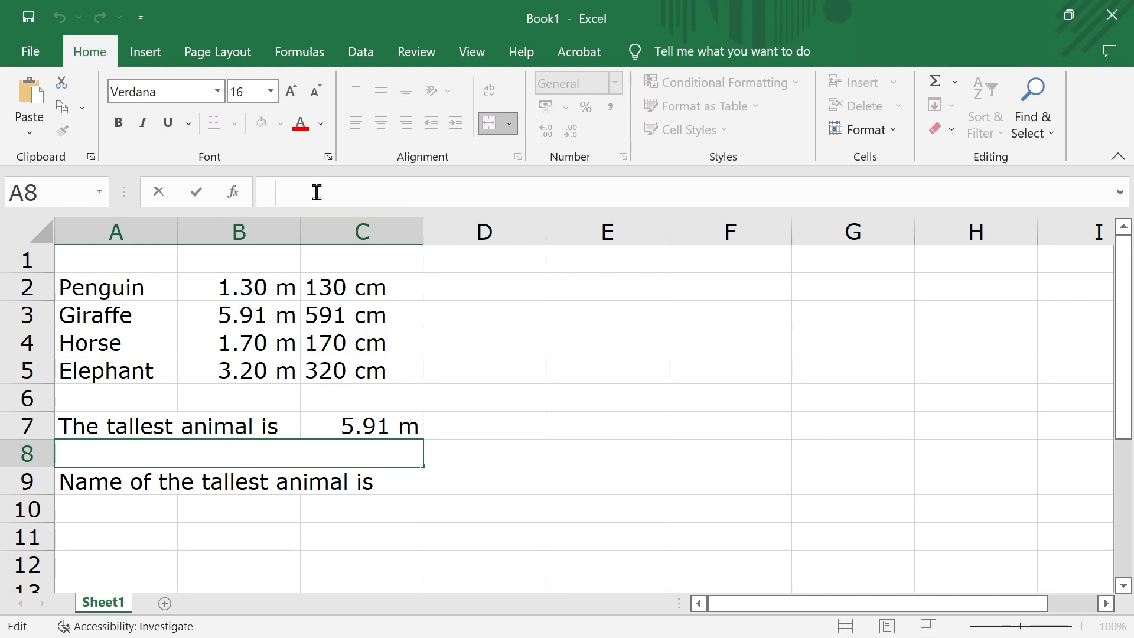
type("=")
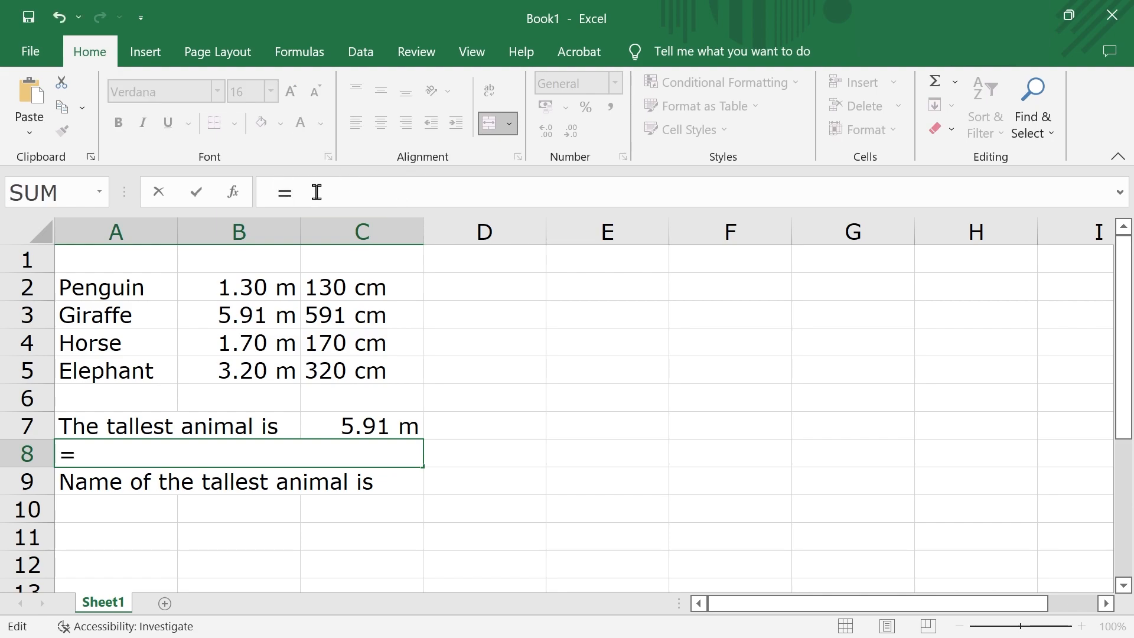
type("MATCH")
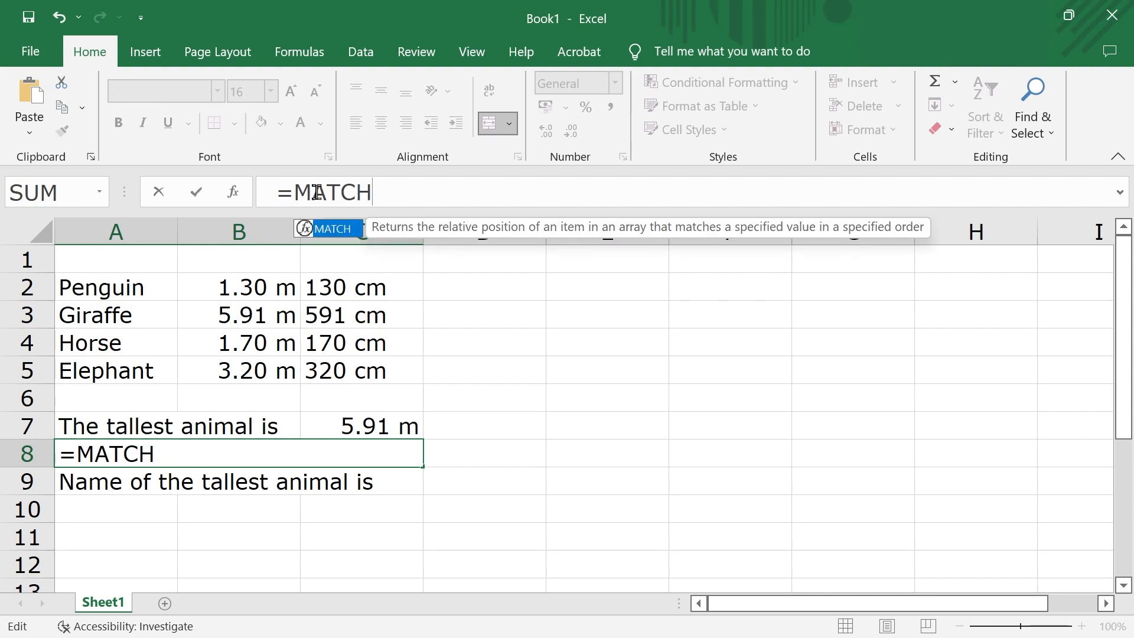
type("(")
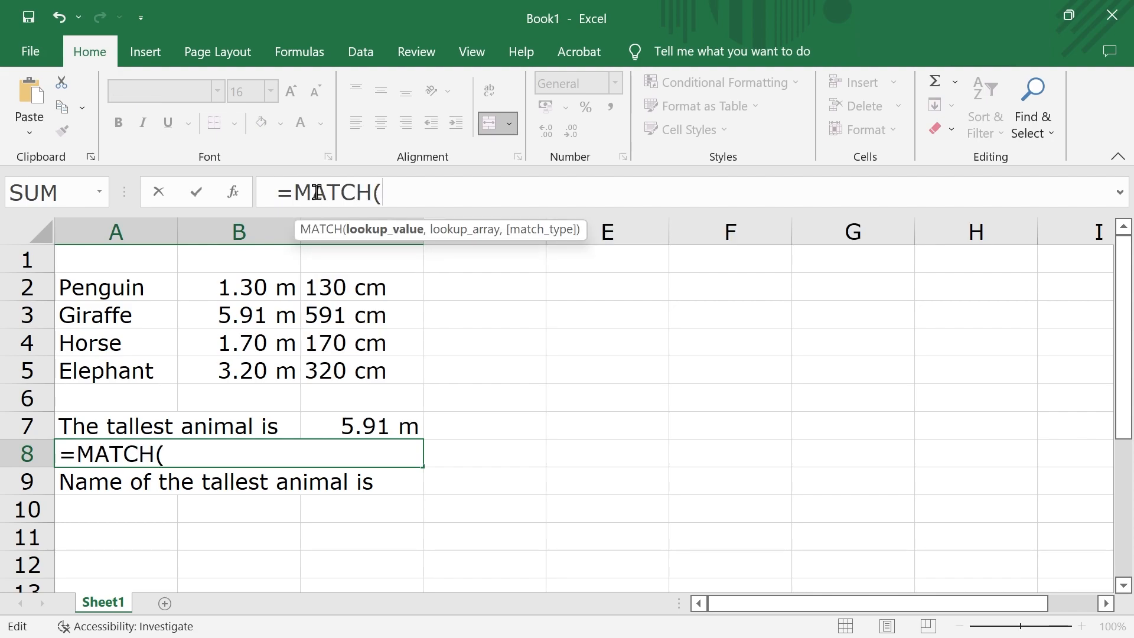
type("5.91")
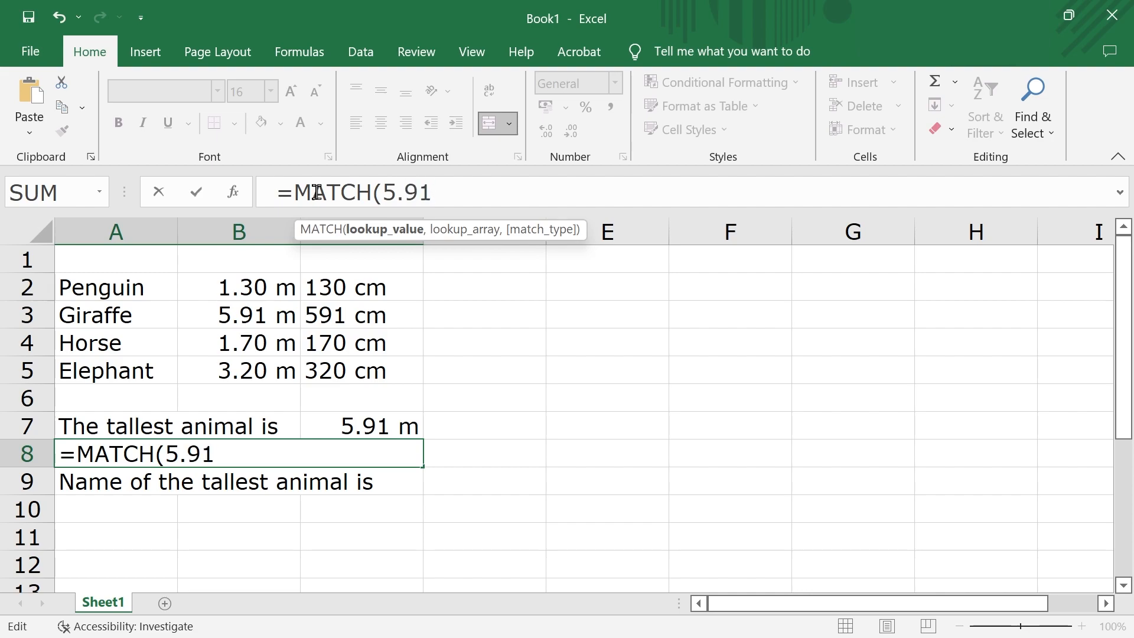
type(",")
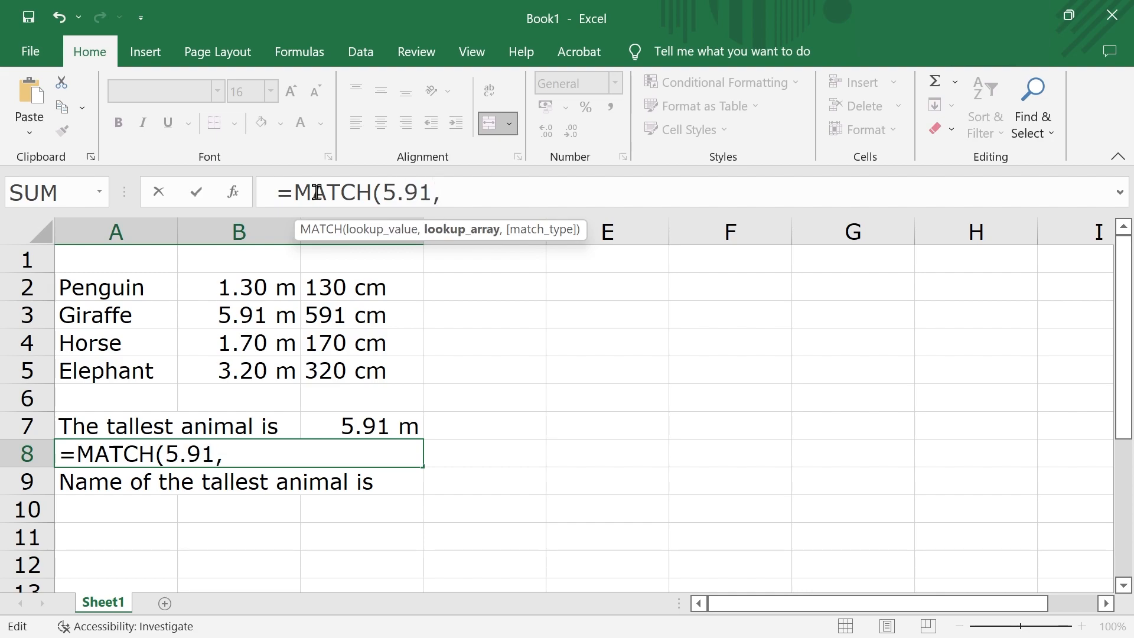
type("B")
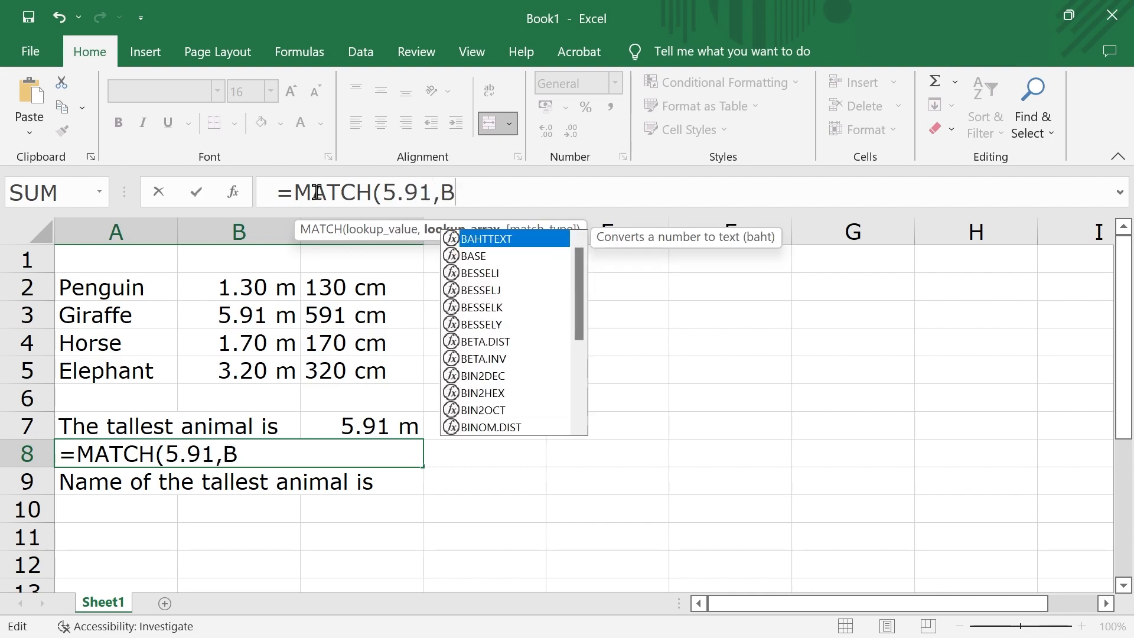
type("2:B5")
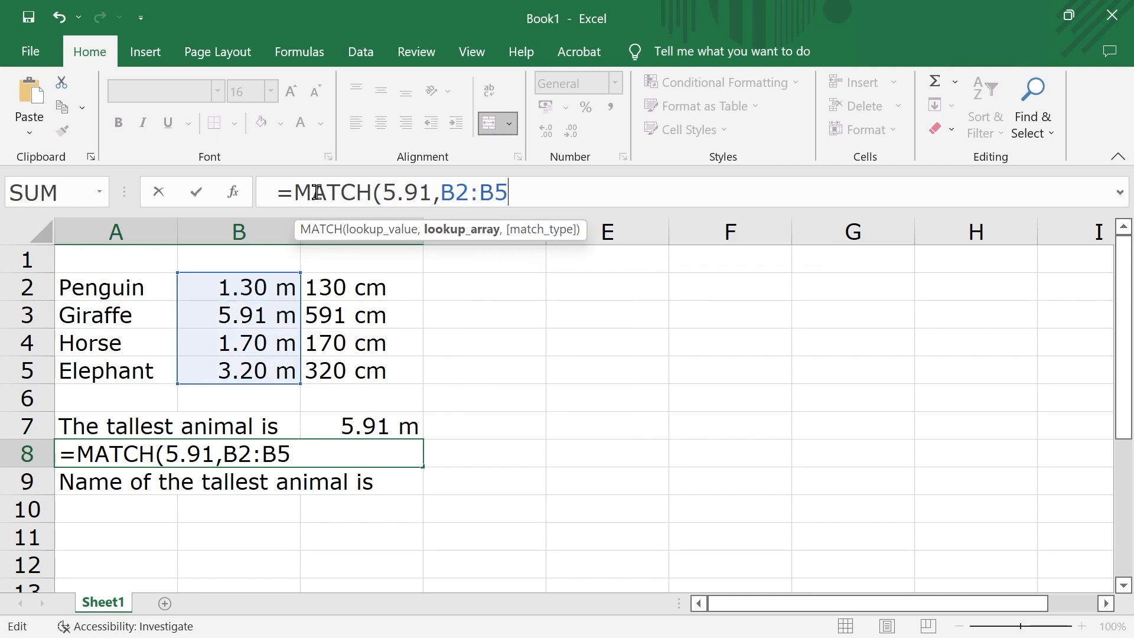
type(",")
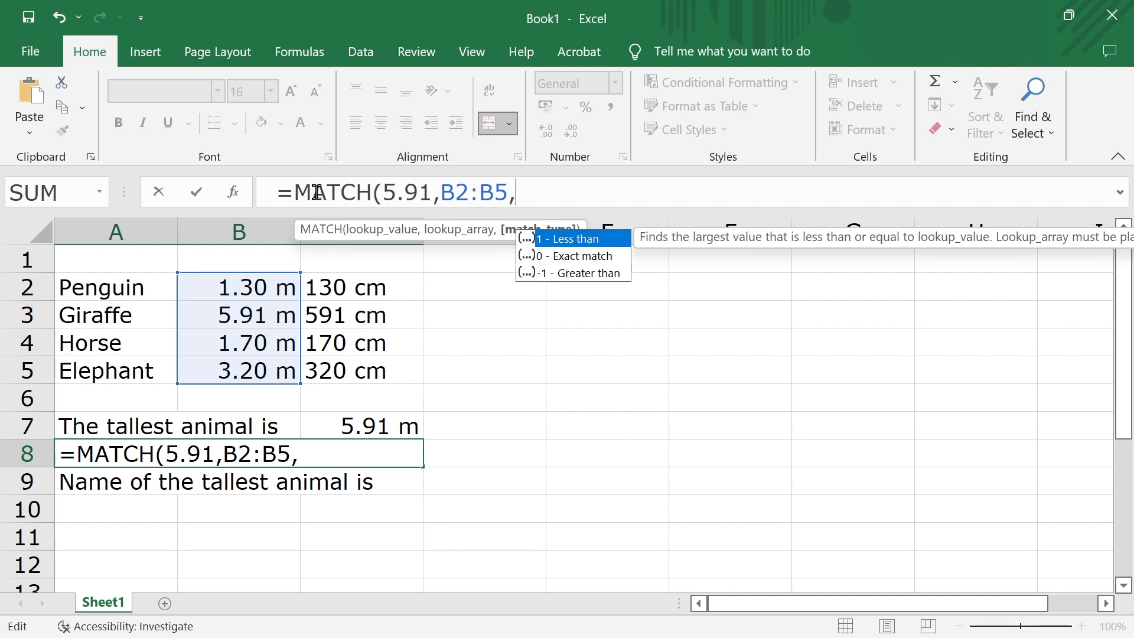
type("0)")
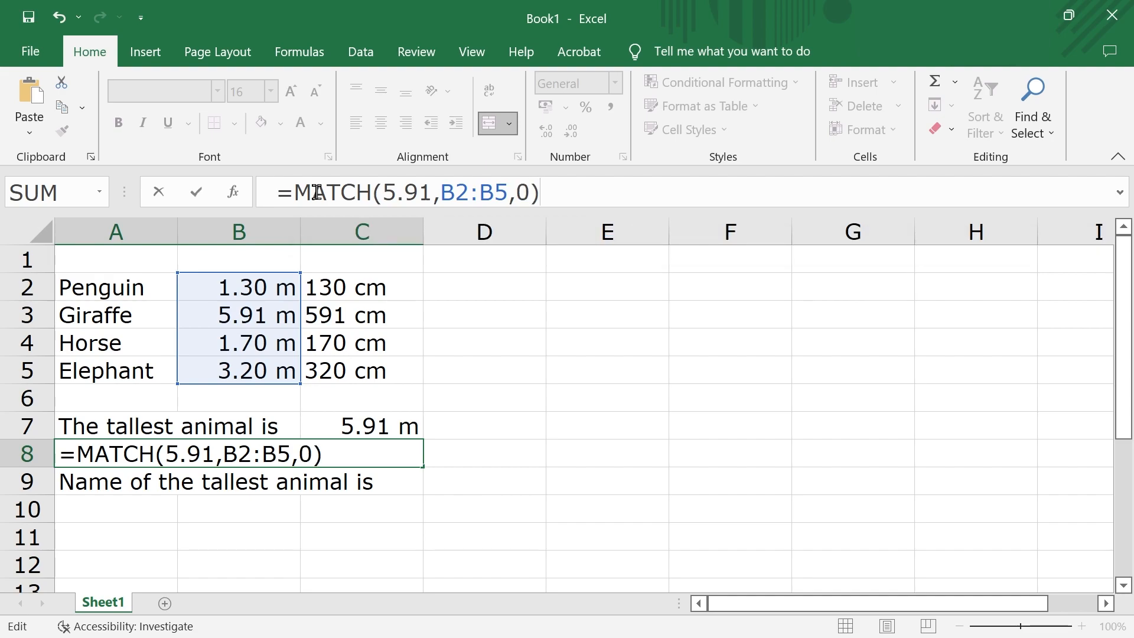
key("Return")
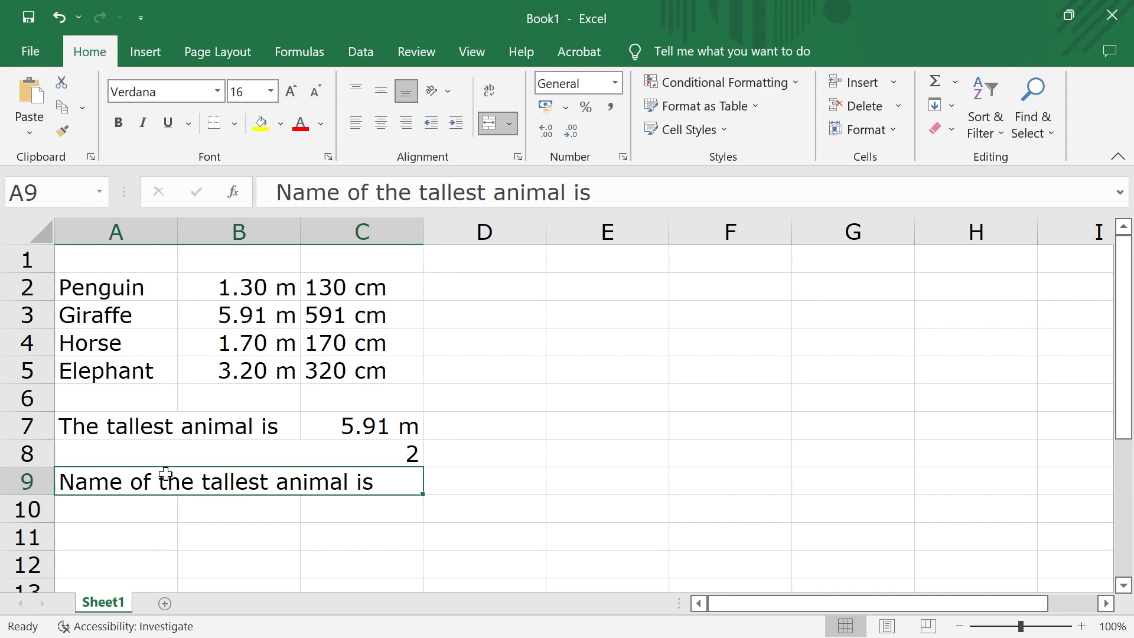
Examine the MATCH formula in A8, the giraffe's row, the animal names in A2:A5 and the MAX formula in C7
left_click(166, 453)
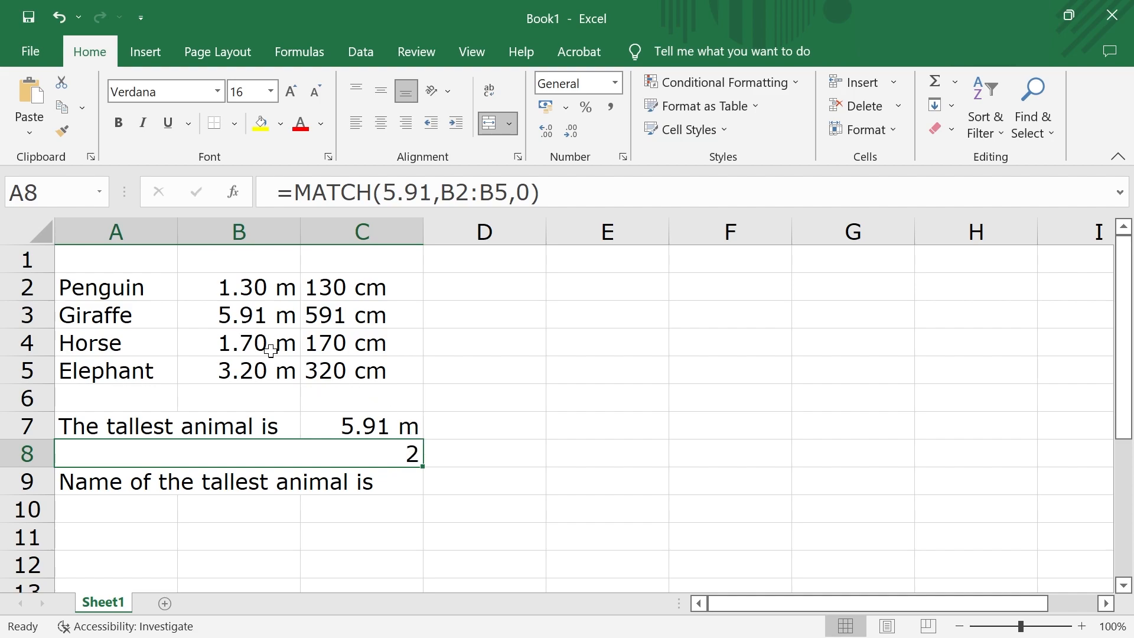
left_click(228, 320)
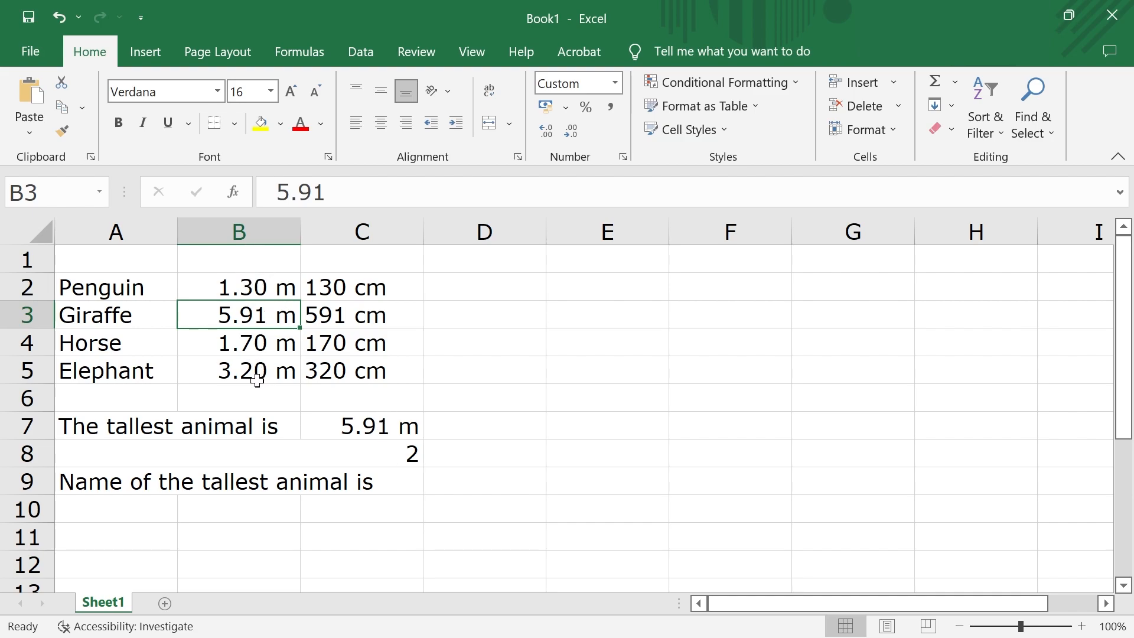
left_click(97, 320)
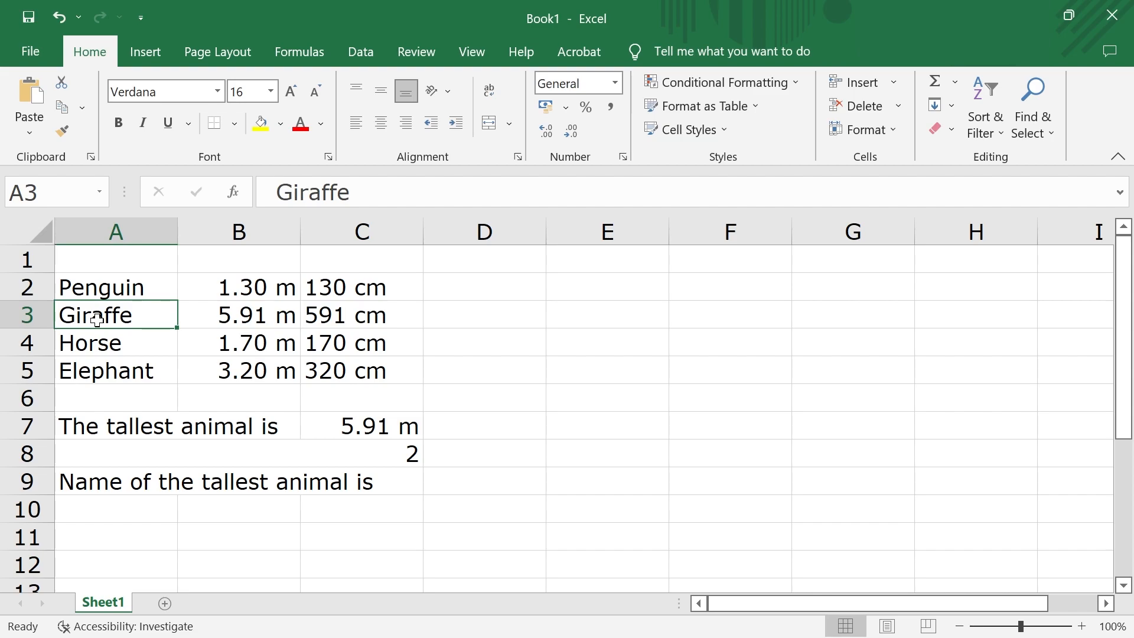
left_click_drag(107, 292, 114, 360)
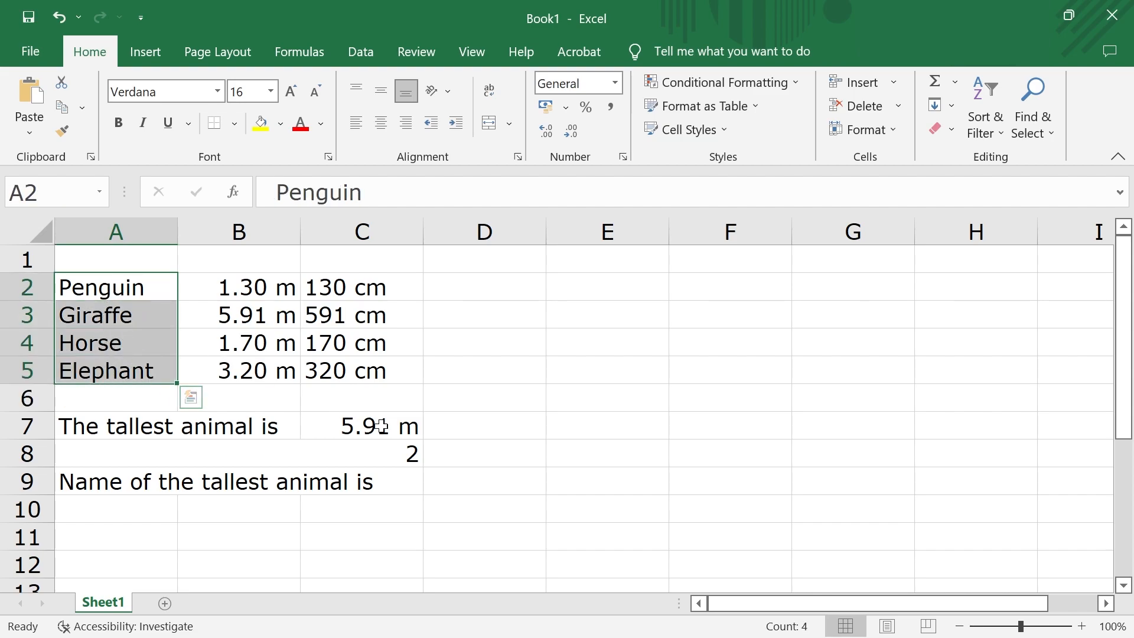
left_click(470, 488)
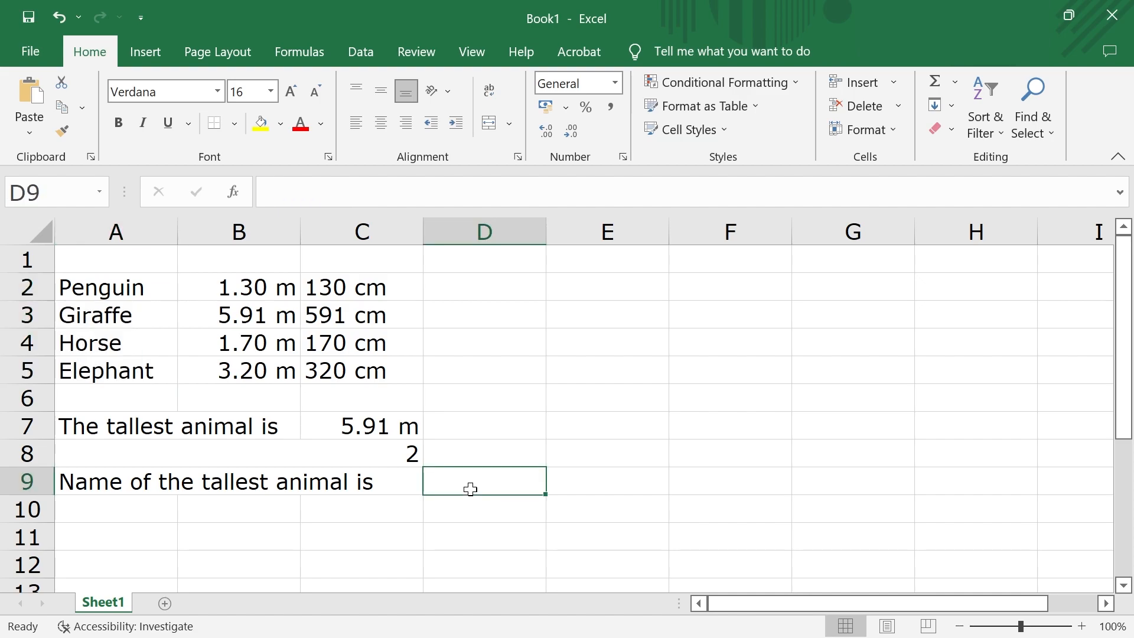
left_click(258, 475)
left_click(288, 458)
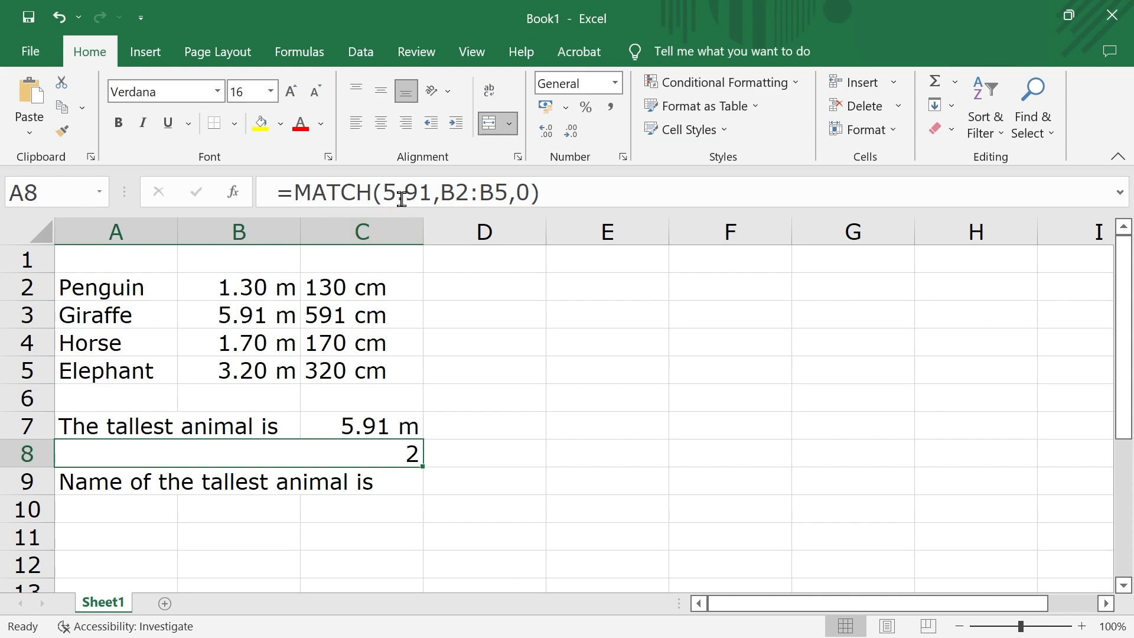
left_click(347, 426)
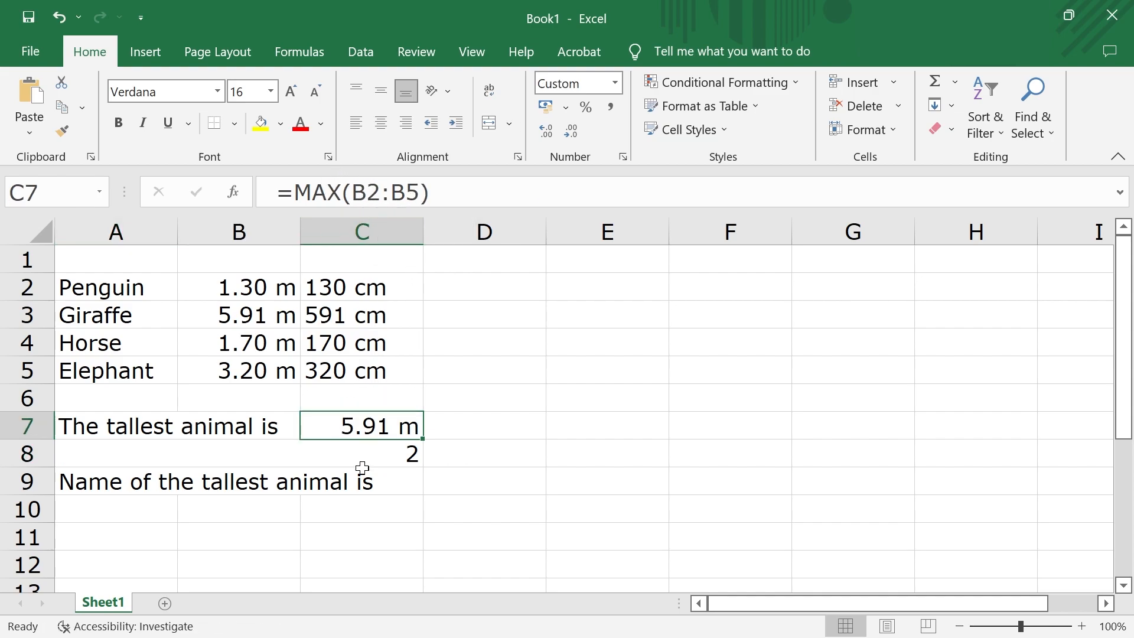
left_click(359, 487)
Start a Max formula in D9 over the heights in B2:B5, leaving the cell in editing
left_click(452, 488)
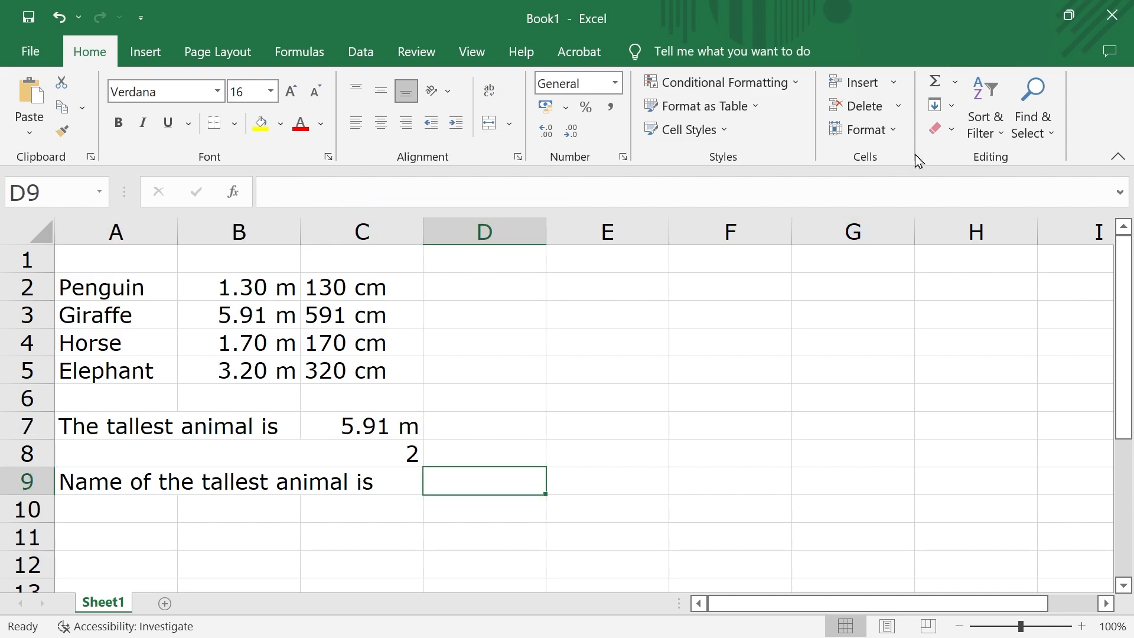
left_click(957, 85)
left_click(948, 190)
left_click_drag(245, 286, 242, 373)
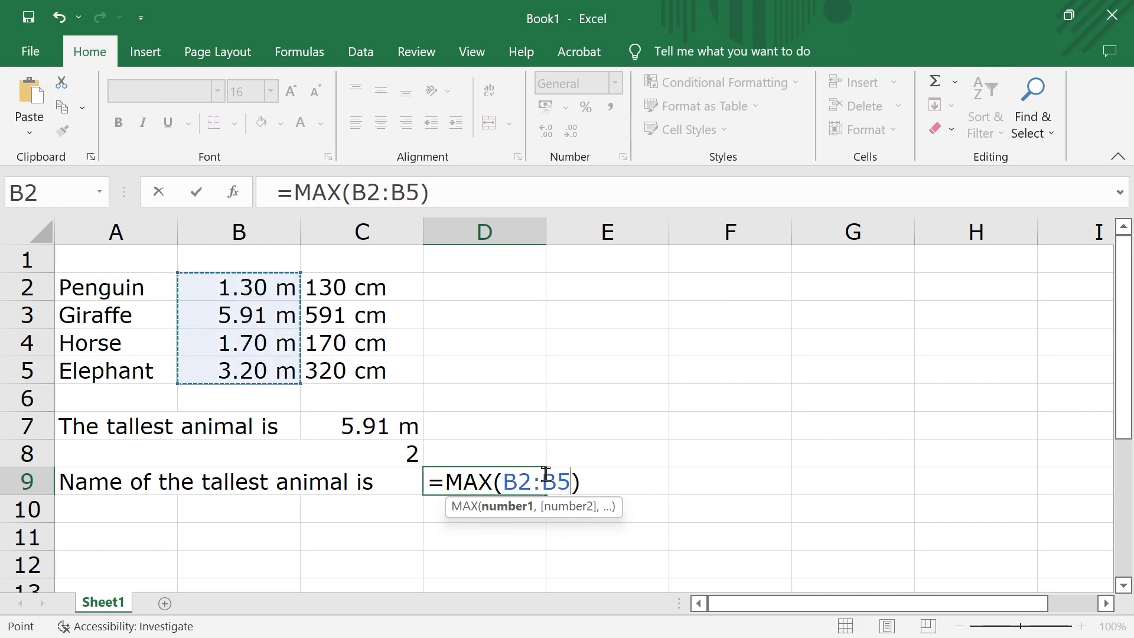
Wrap the MAX function in D9 in an exact-match lookup so the formula reads =MATCH(MAX(B2:B5),B2:B5,0)
left_click(453, 482)
type("MA")
key("BackSpace")
type("ATCH")
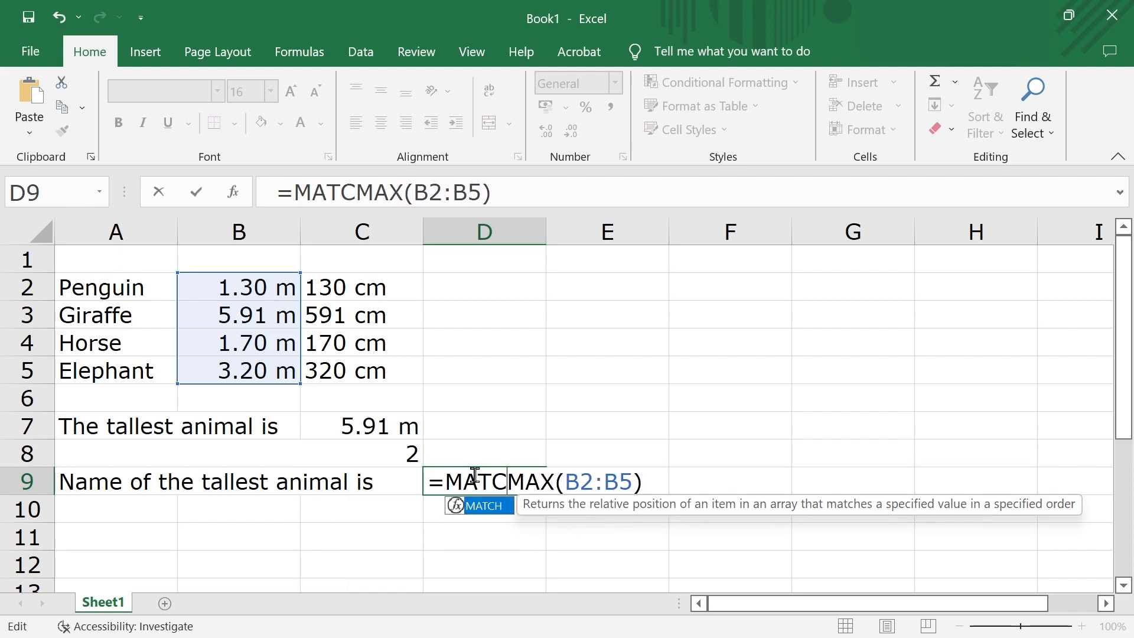
type("(")
key("End")
type(",")
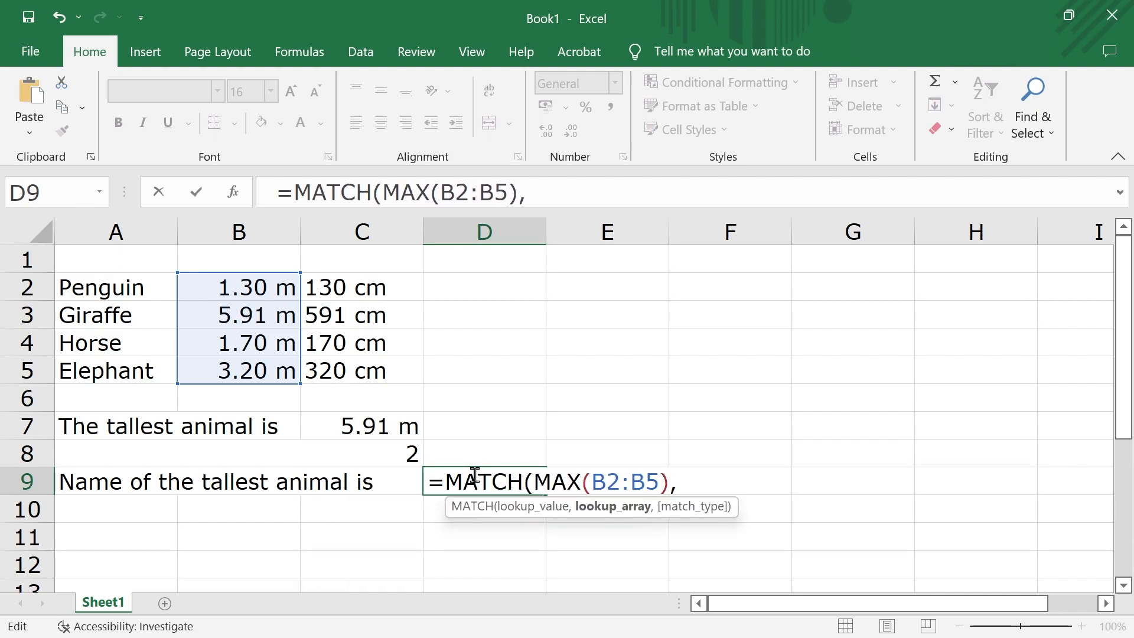
type("B")
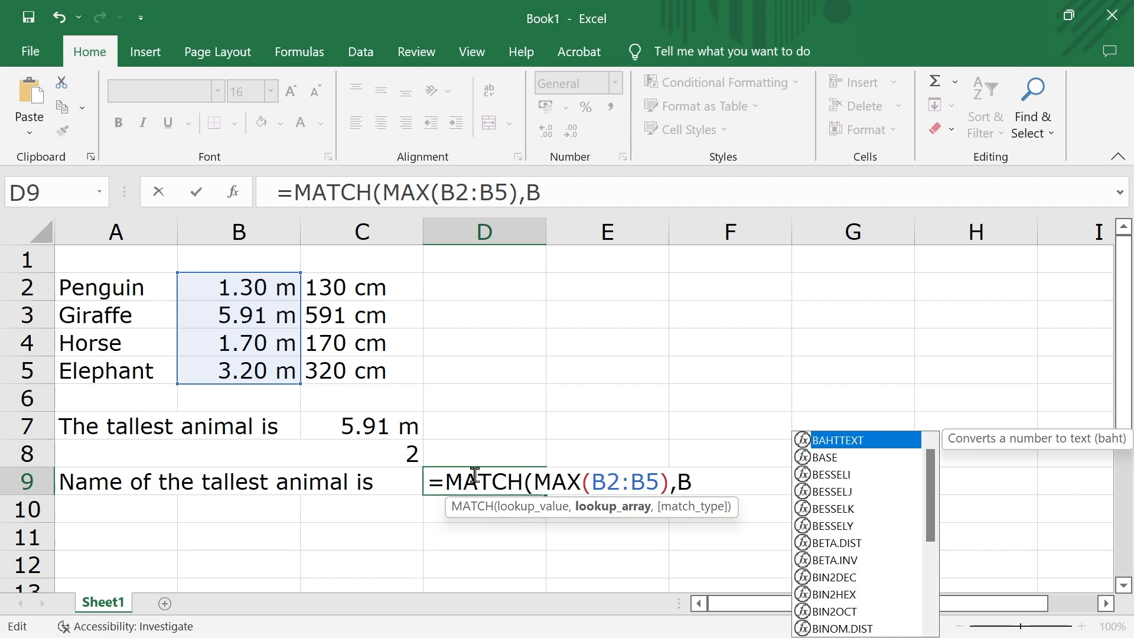
type("2:B5")
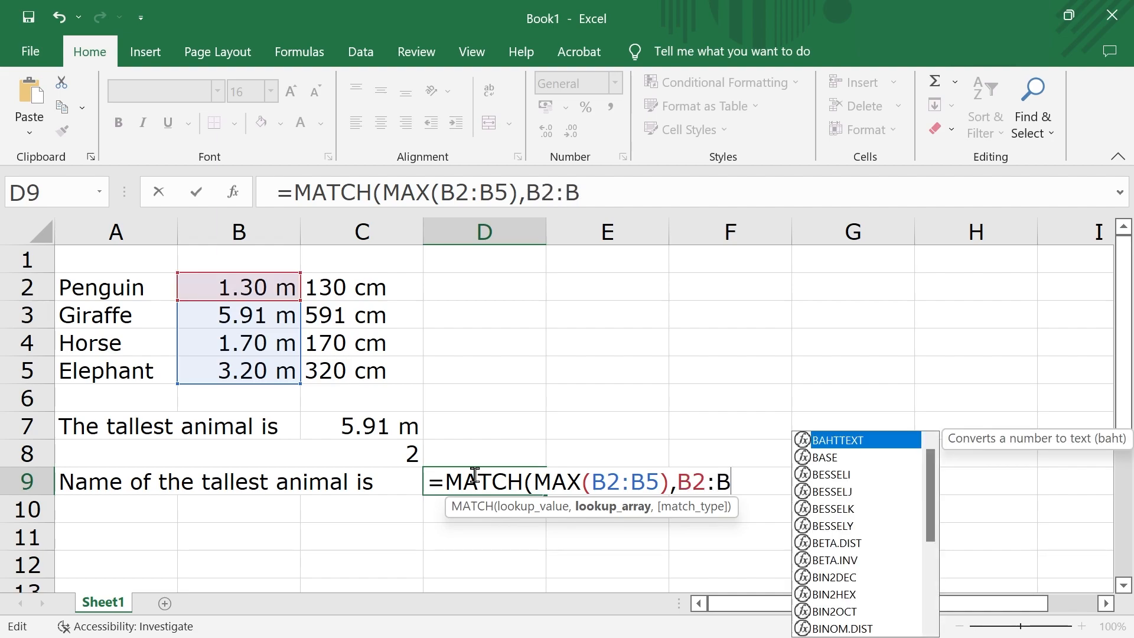
type(",0")
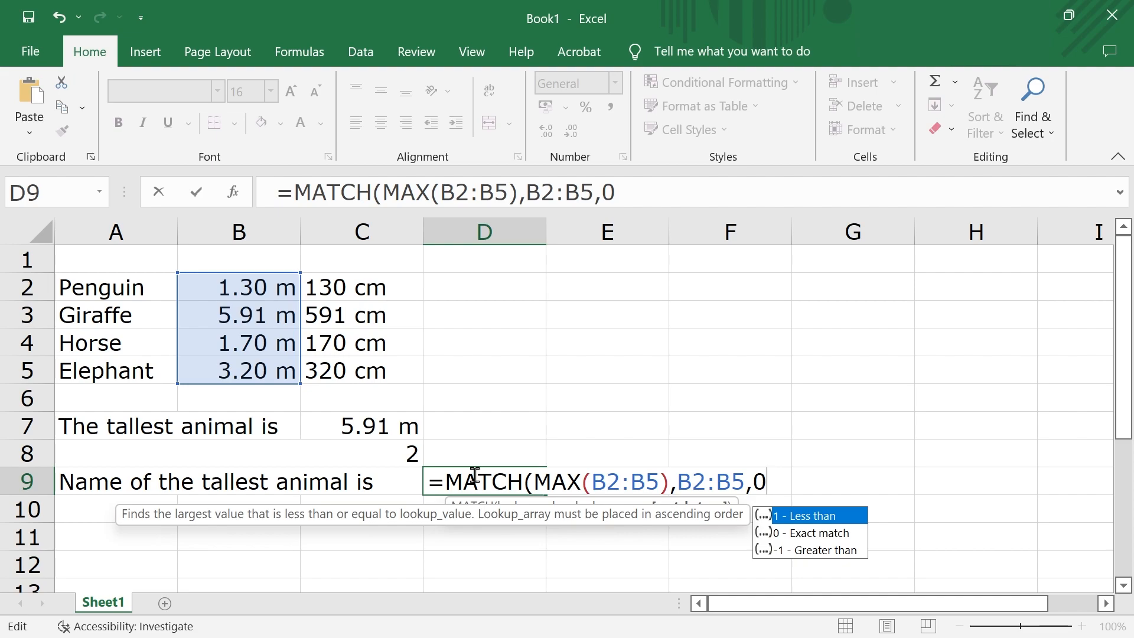
type(")")
Insert INDEX(A2:A5, directly before MATCH in the D9 formula to look up the animal names
key("Left")
key("Left")
key("Left")
key("Left")
key("Left")
key("Left")
key("Left")
key("Left")
key("Left")
key("Left")
key("Left")
key("Left")
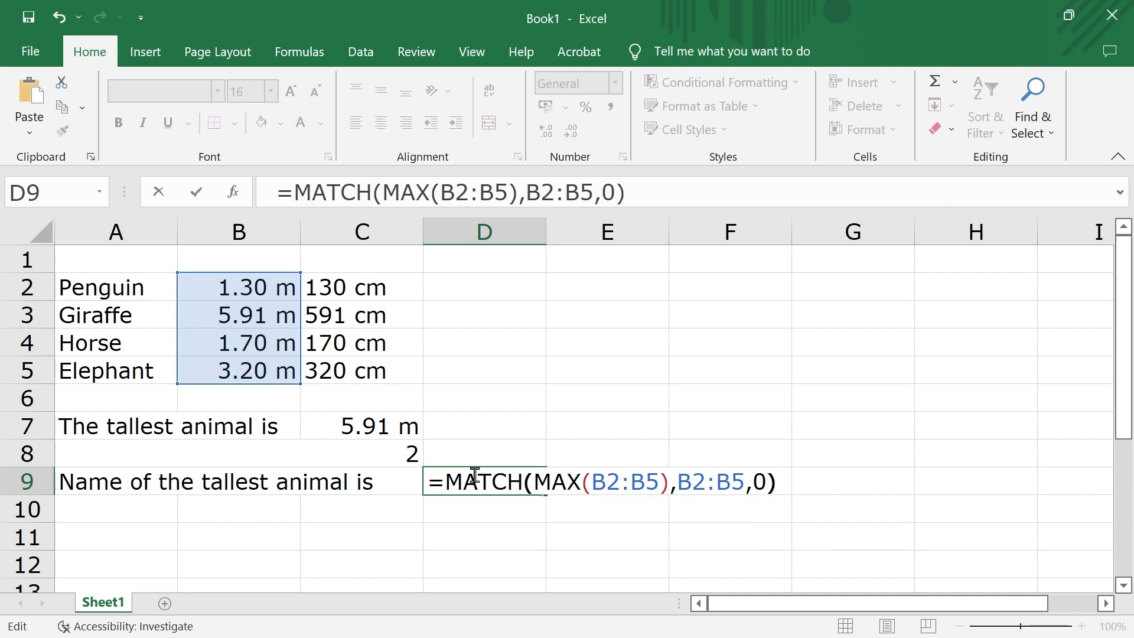
key("Left")
key("Left")
key("Right")
key("Right")
key("Right")
key("Right")
key("Right")
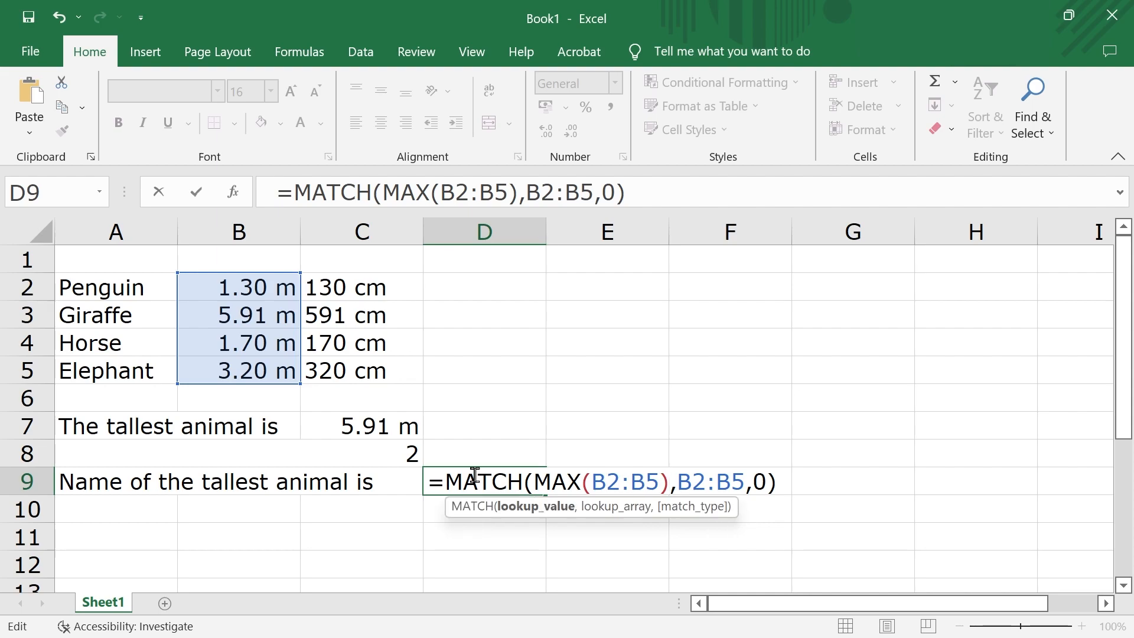
key("Left")
key("Left")
key("Left")
key("Left")
key("Left")
key("Left")
key("Left")
key("Left")
key("Left")
key("Left")
key("Left")
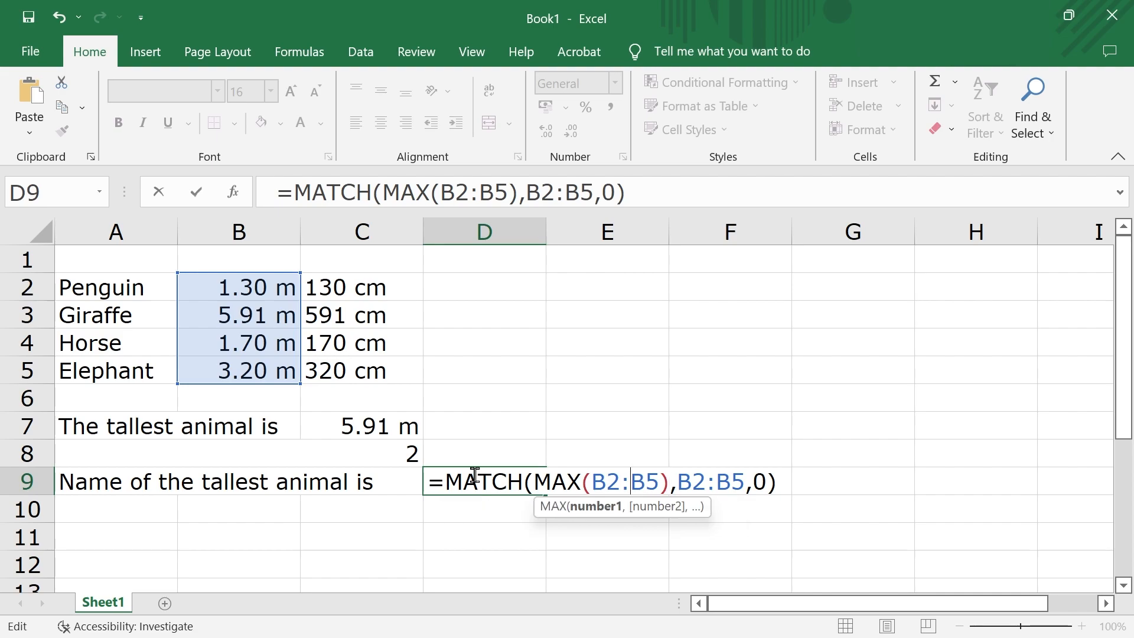
key("Left")
key("Left")
key("Left")
key("Left")
key("Left")
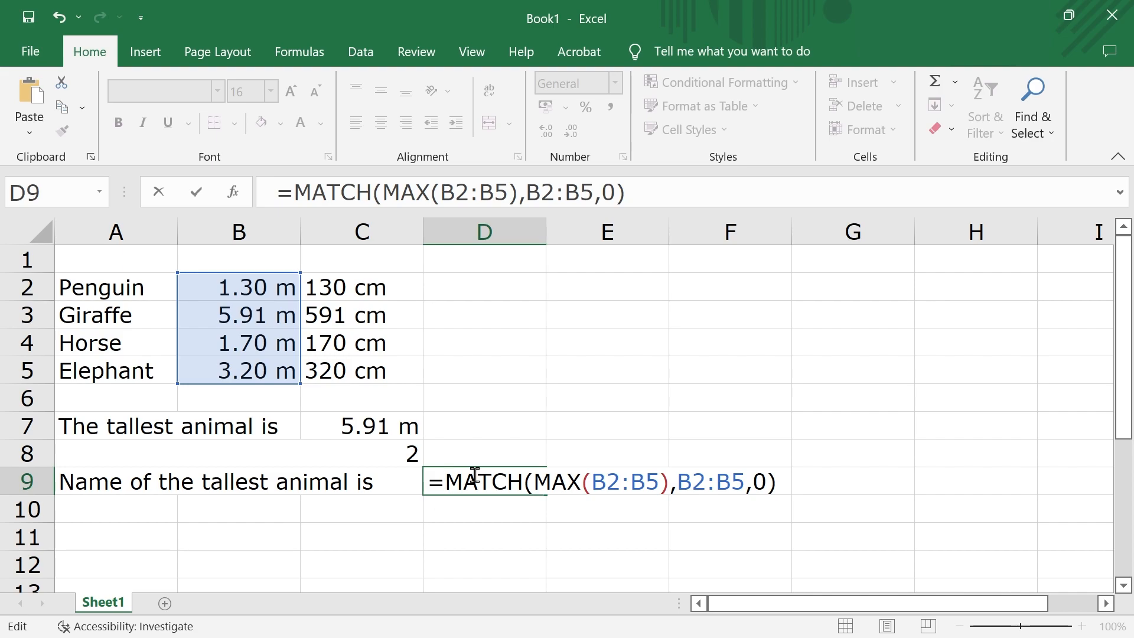
type("INDEX")
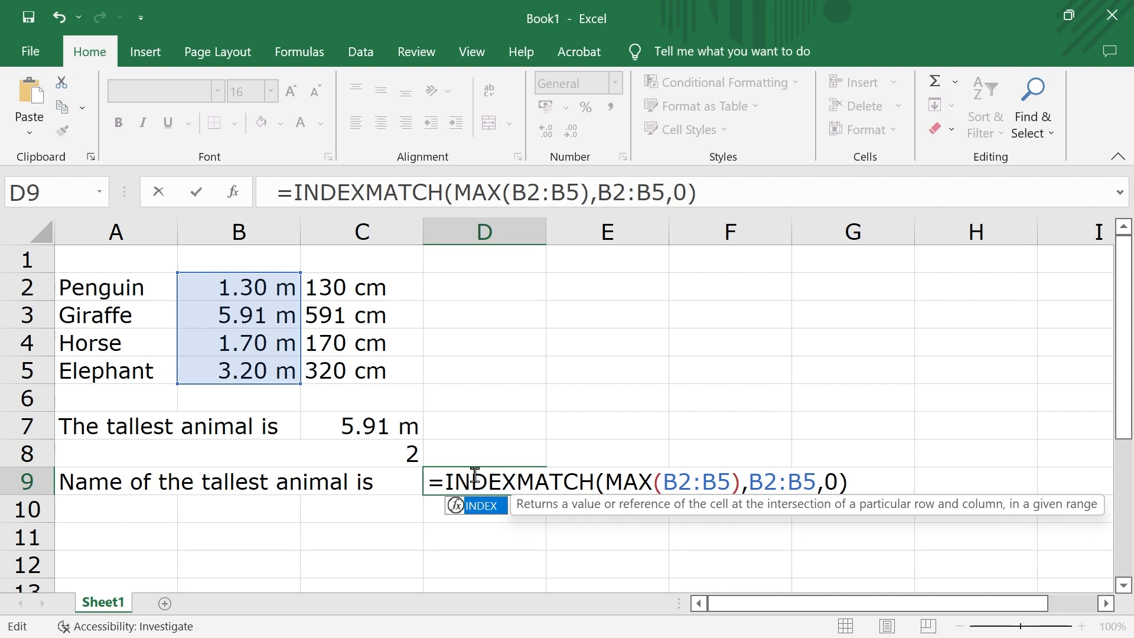
type("(A2")
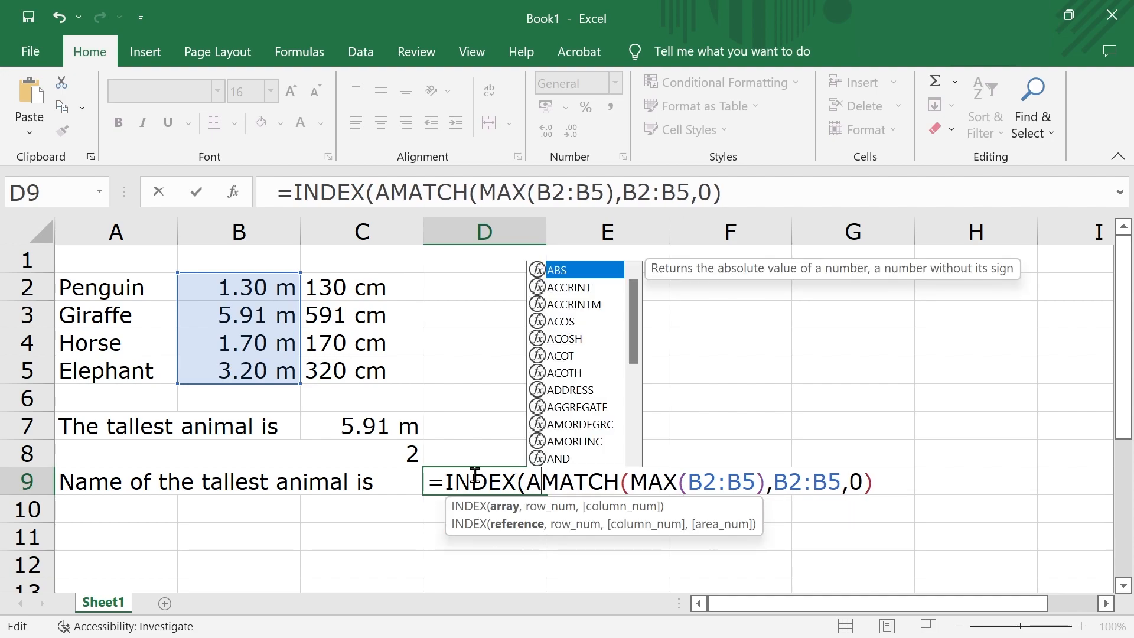
type(":A")
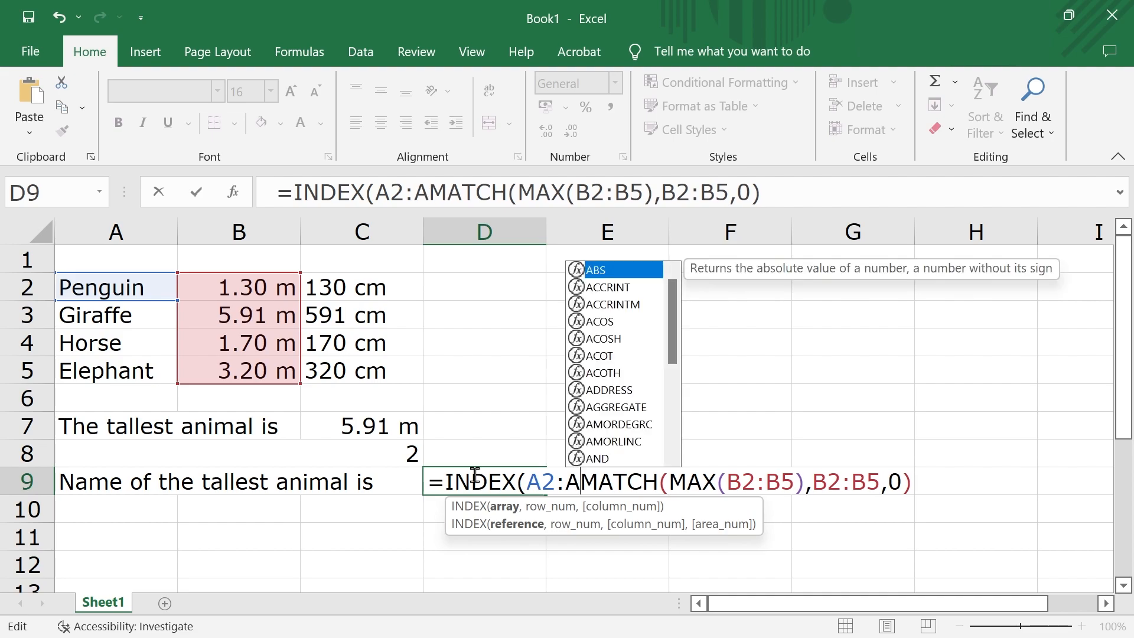
type("5")
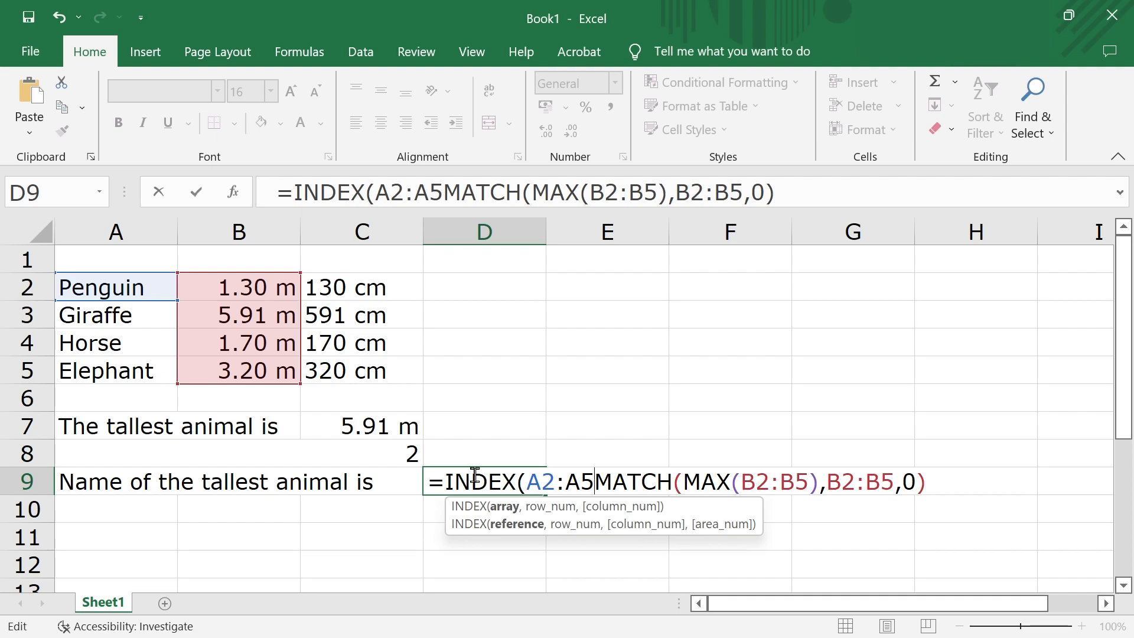
type(",")
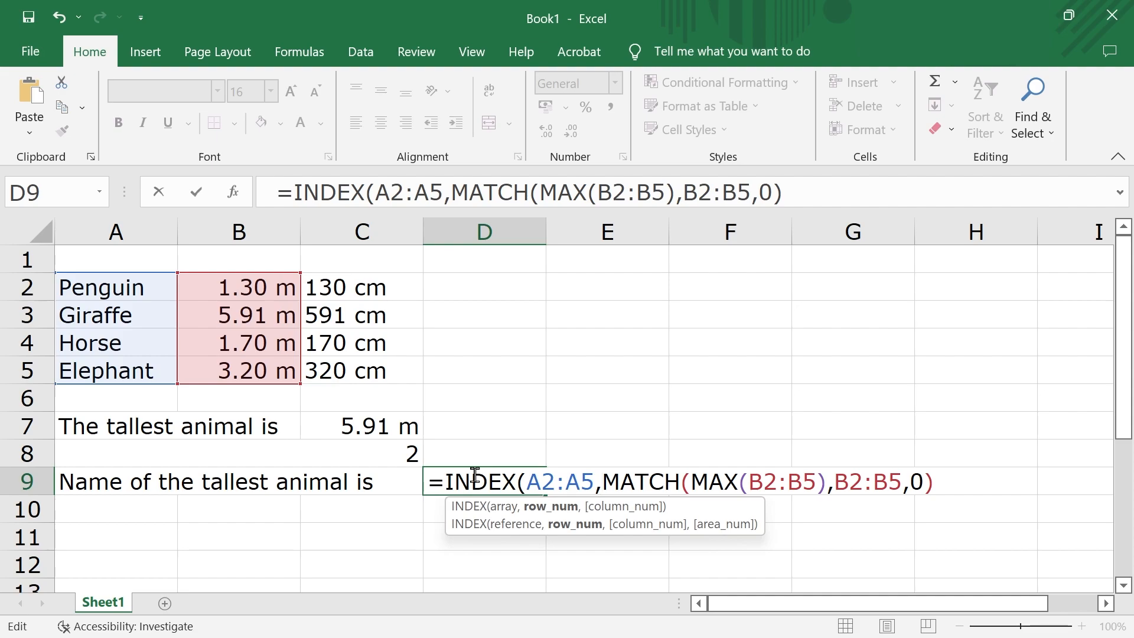
Complete the D9 formula with a final closing parenthesis, enter it as =INDEX(A2:A5,MATCH(MAX(B2:B5),B2:B5,0)), and reselect D9
key("Right")
key("Right")
key("Right")
key("Right")
key("Right")
key("Right")
key("Right")
key("Right")
key("Right")
key("Right")
key("Right")
key("Right")
key("Right")
key("Right")
key("Right")
key("Right")
key("Right")
key("Right")
key("Right")
key("Right")
key("Right")
type(")")
key("Return")
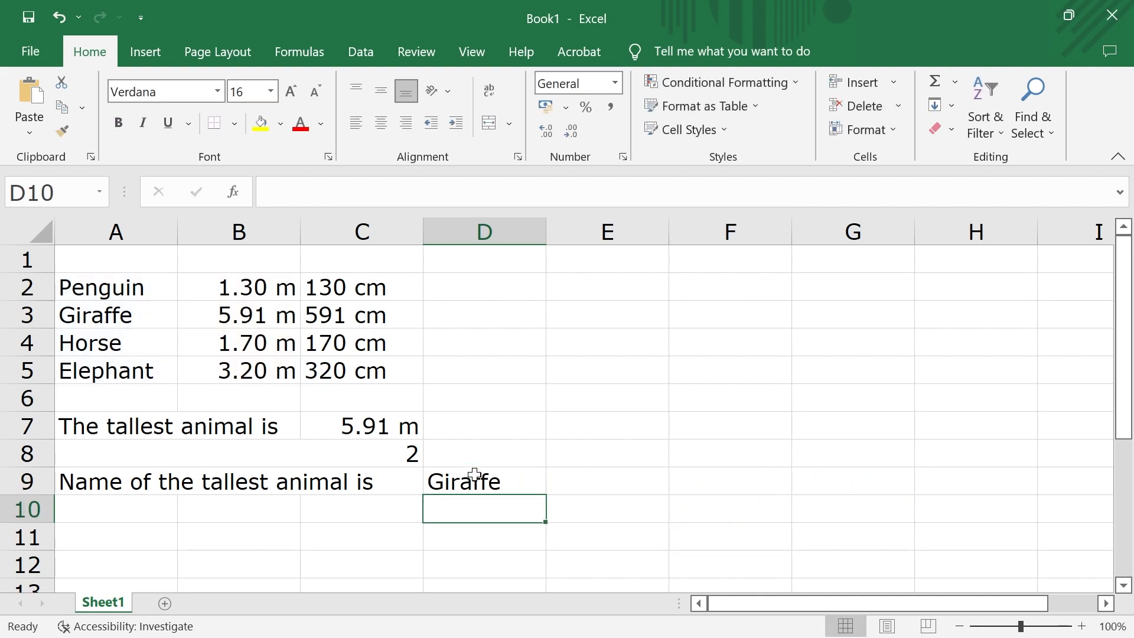
left_click(473, 489)
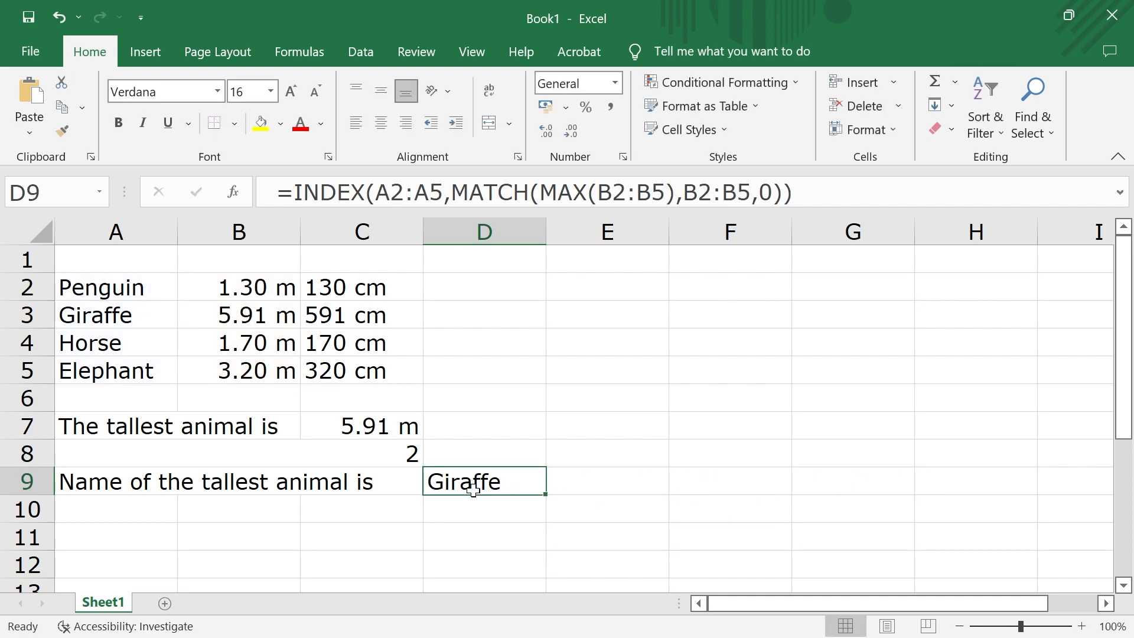